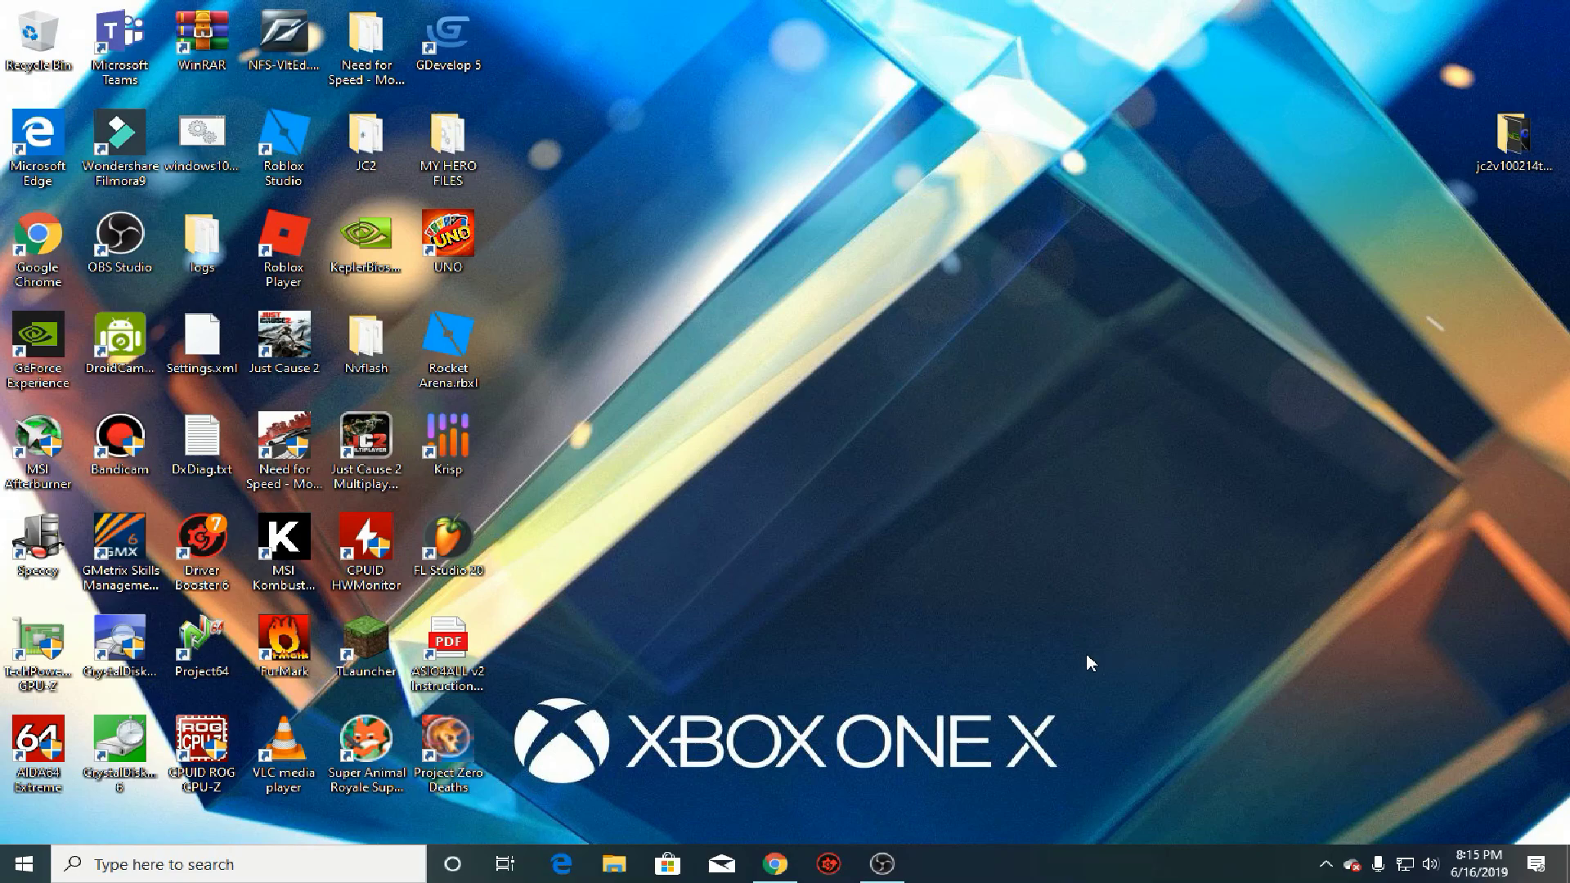
Launch NVIDIA Control Panel from the desktop's right-click context menu.
right_click(1128, 350)
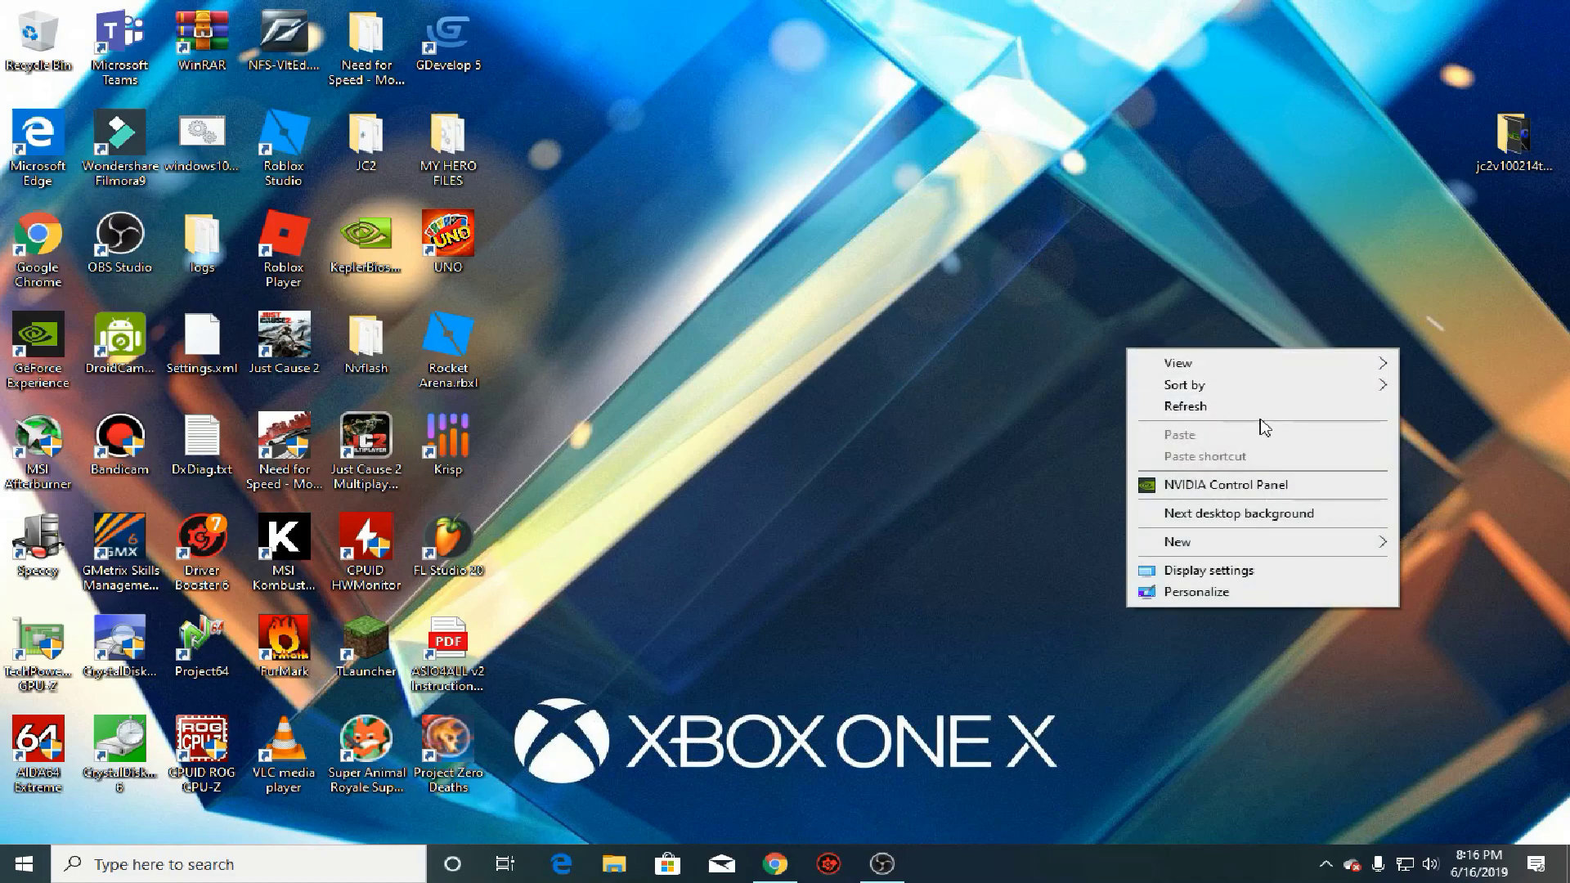
left_click(1213, 481)
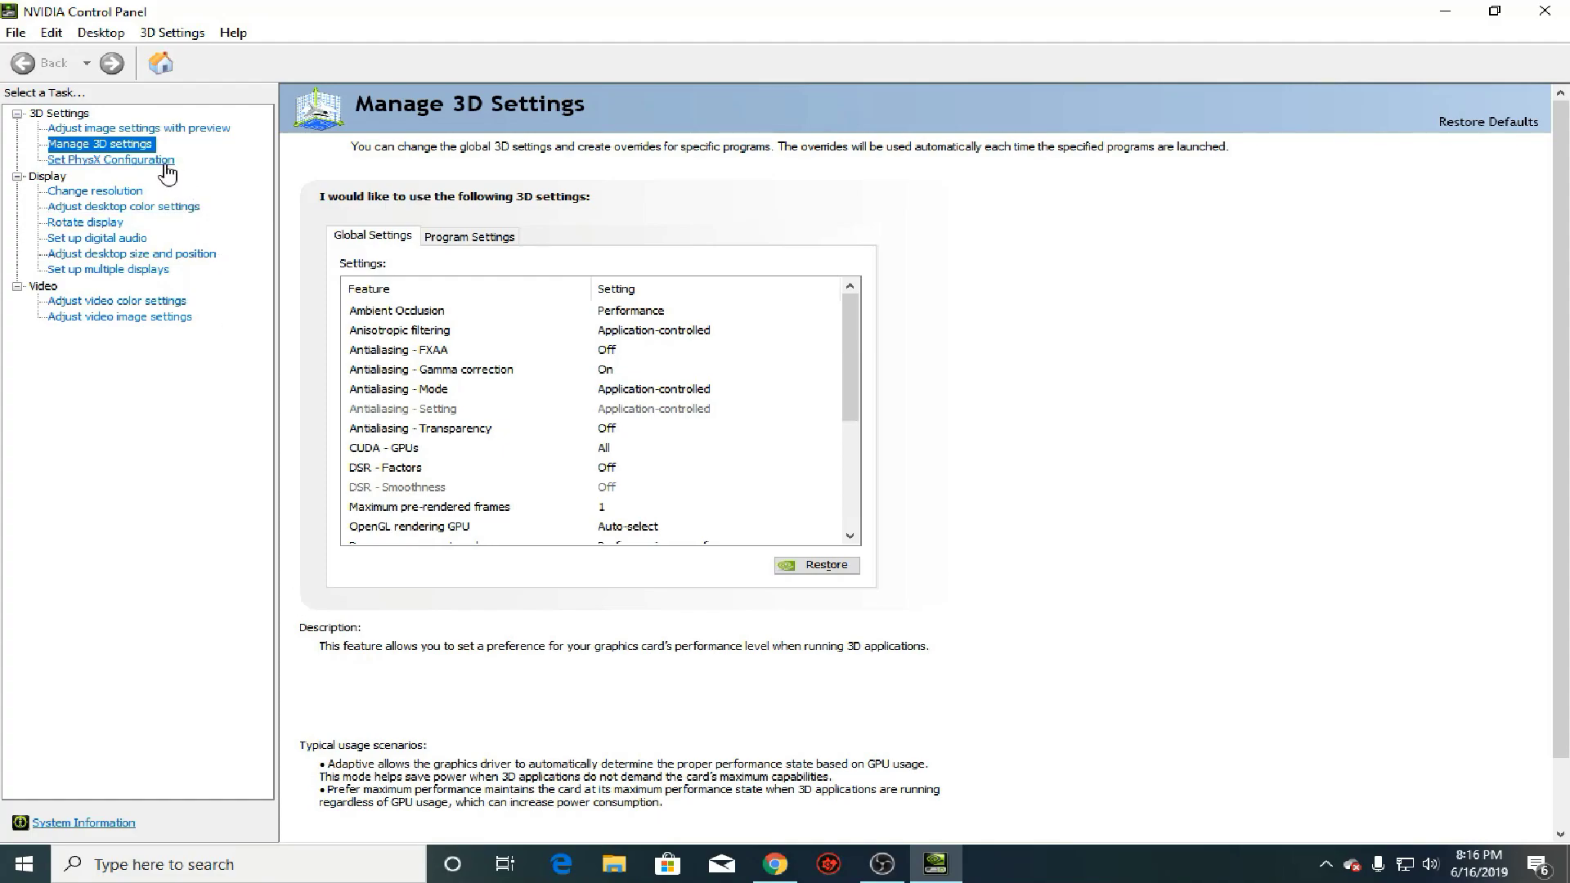
left_click(167, 162)
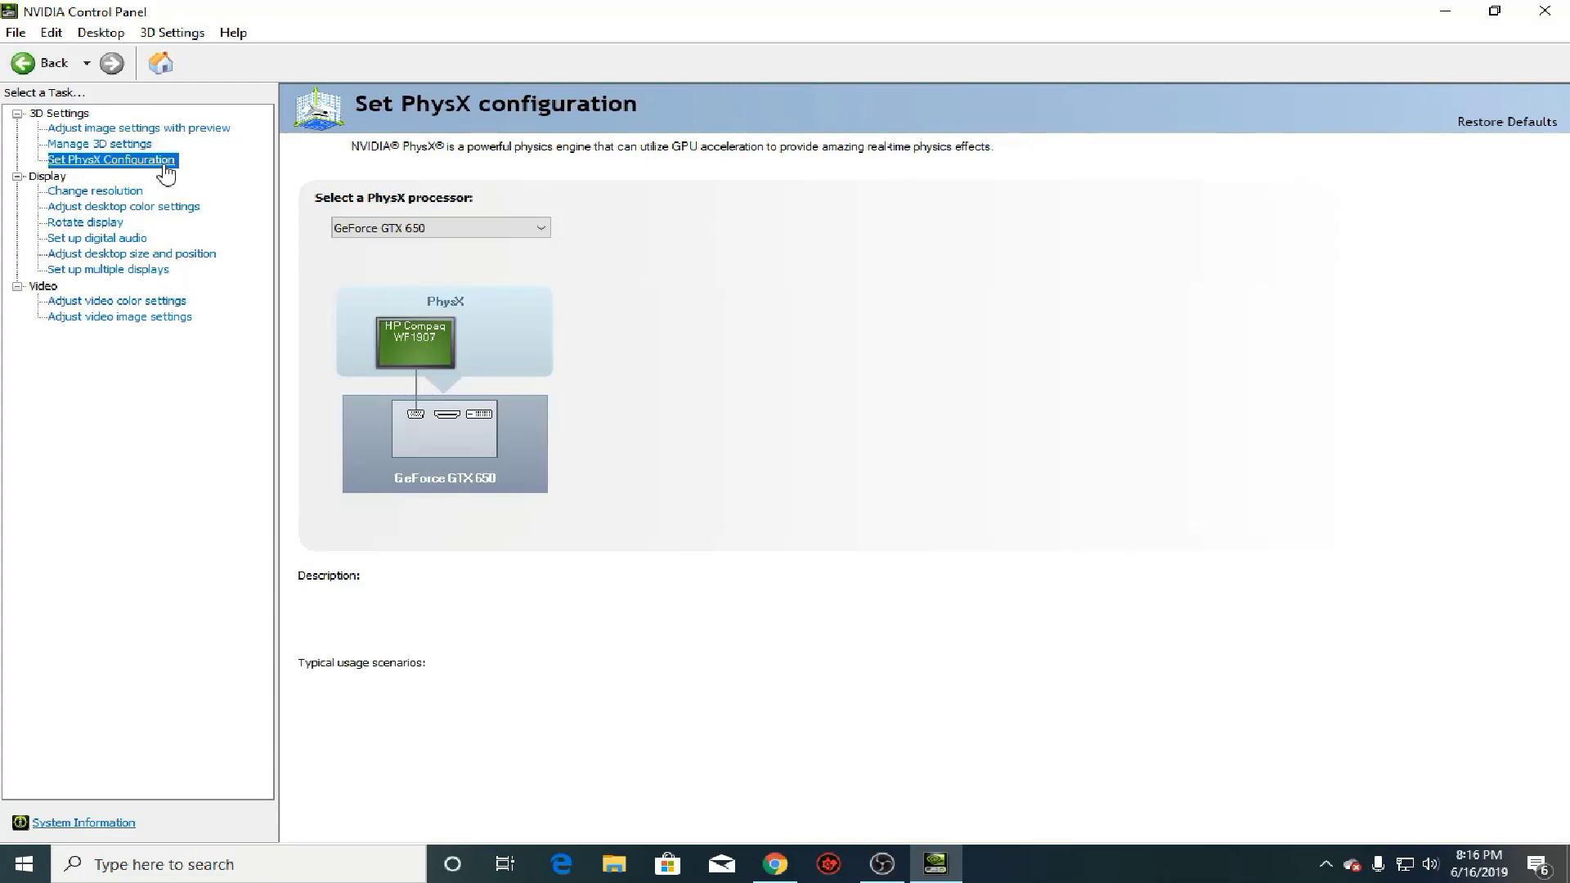
left_click(464, 230)
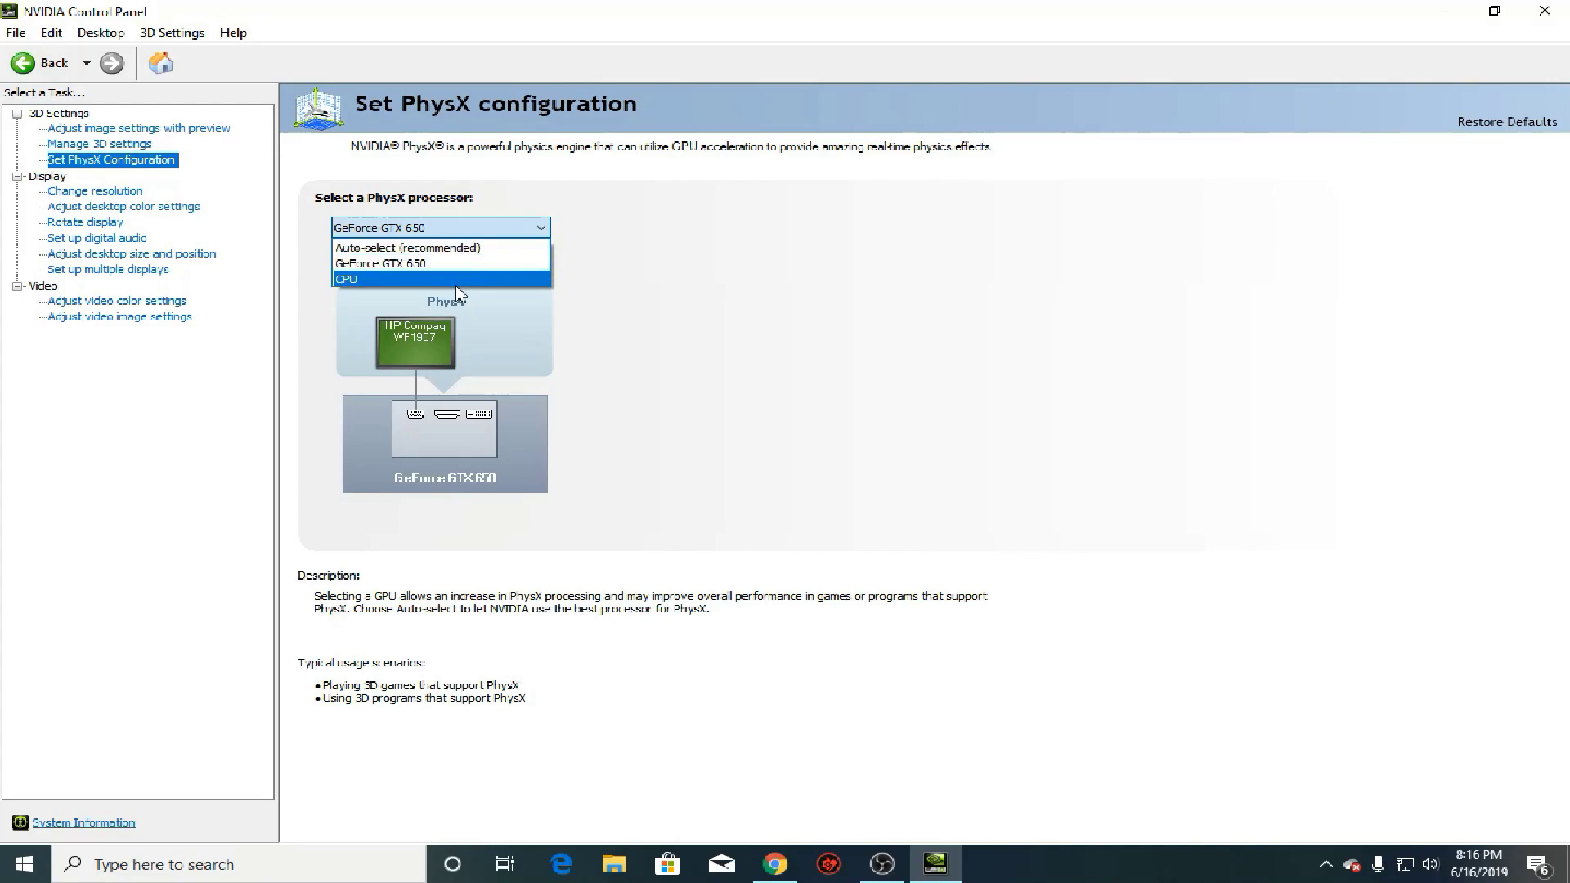
left_click(1467, 748)
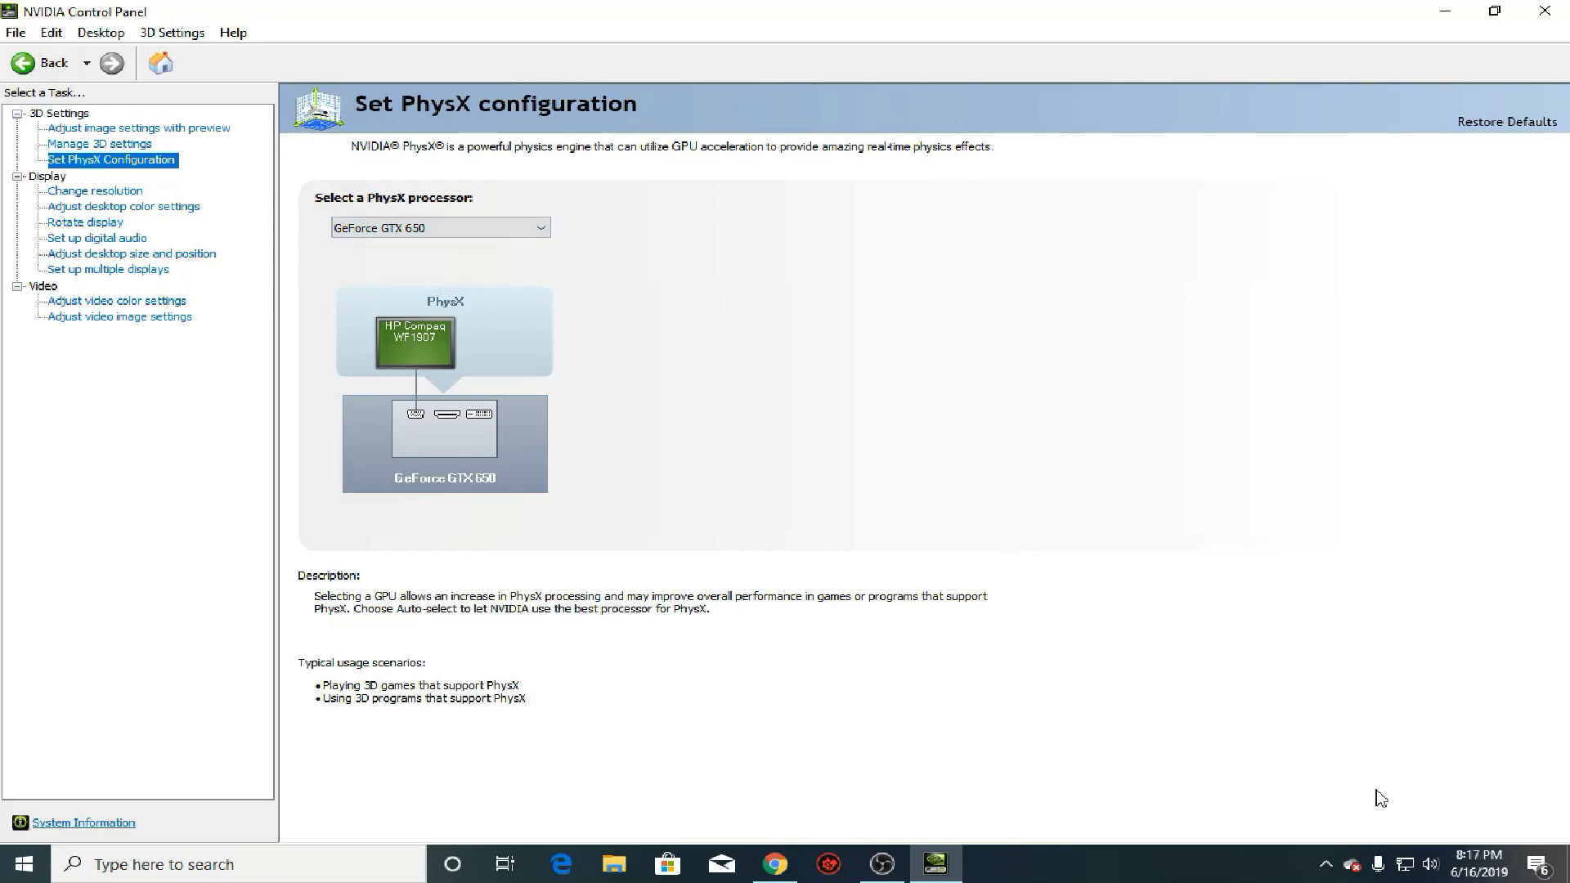
left_click(110, 144)
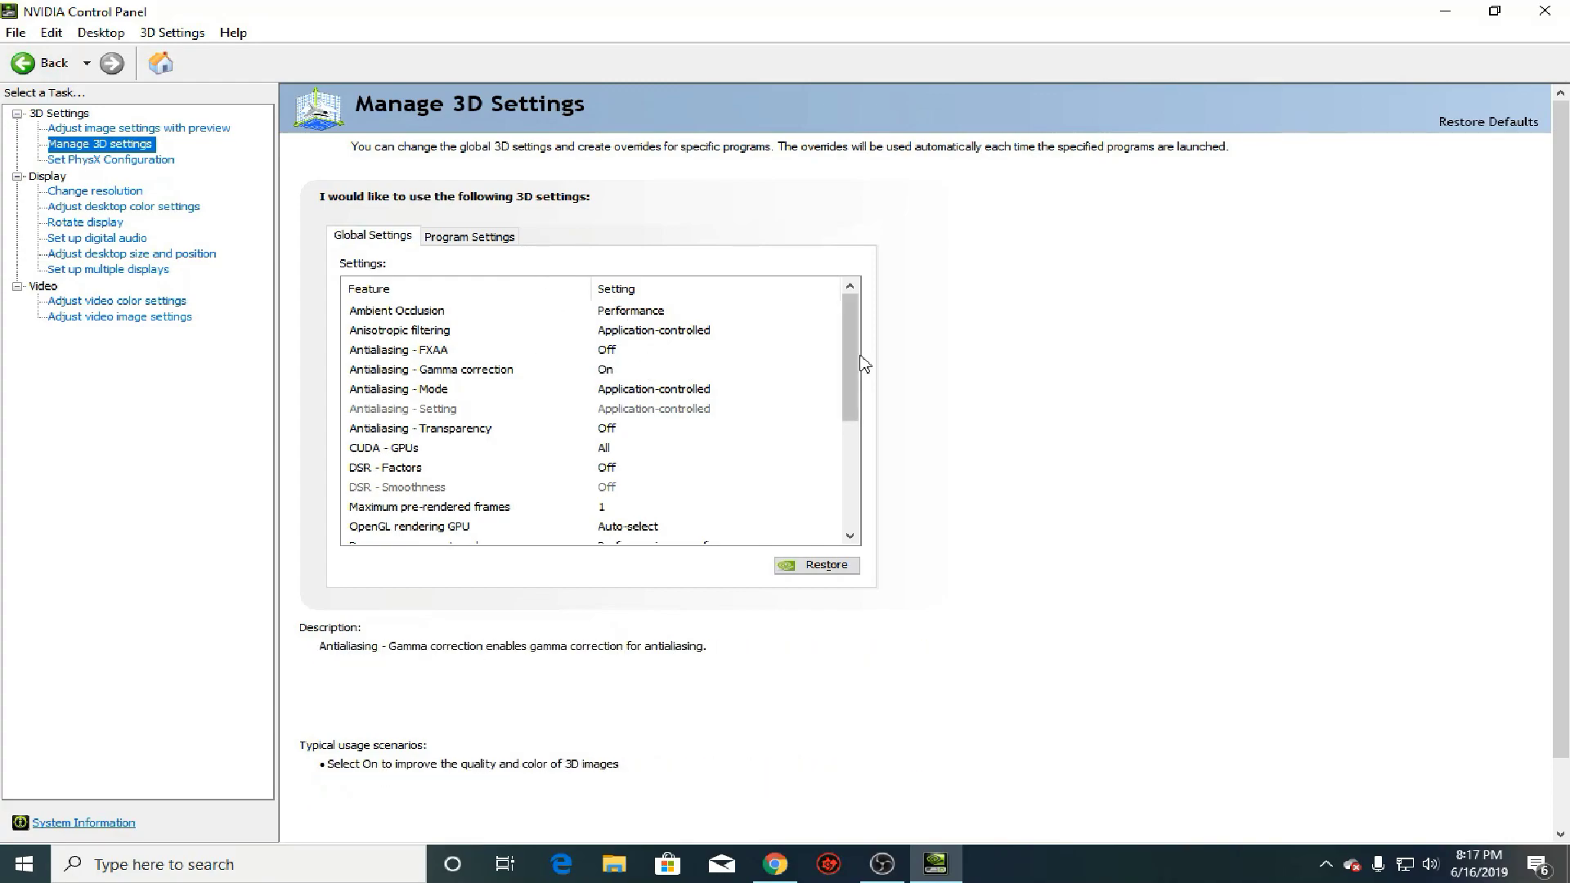
left_click_drag(848, 362, 821, 291)
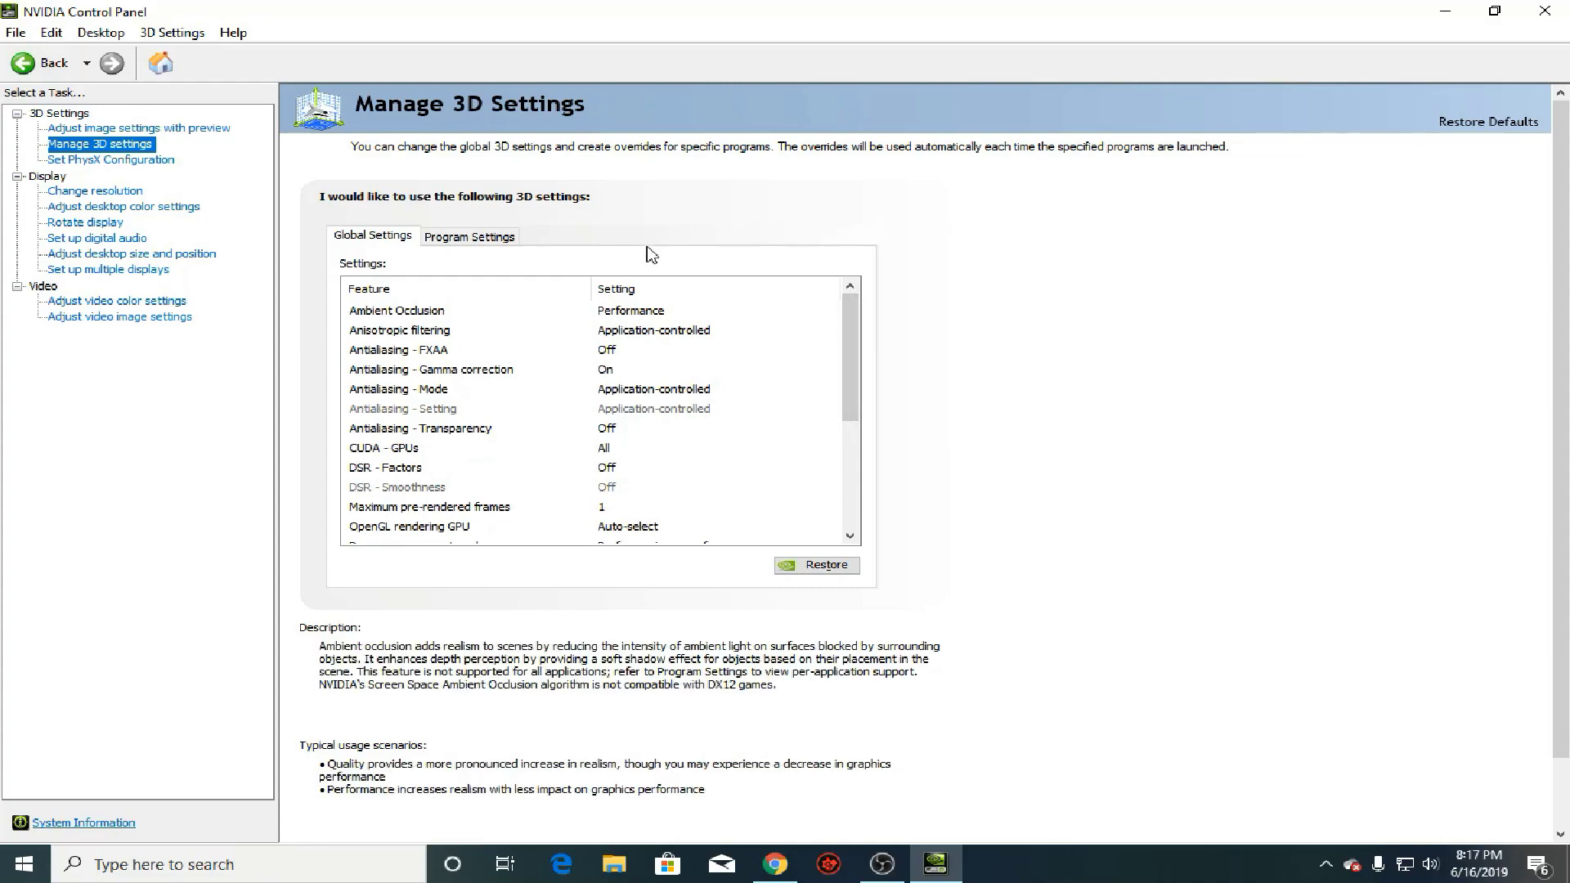
left_click(632, 313)
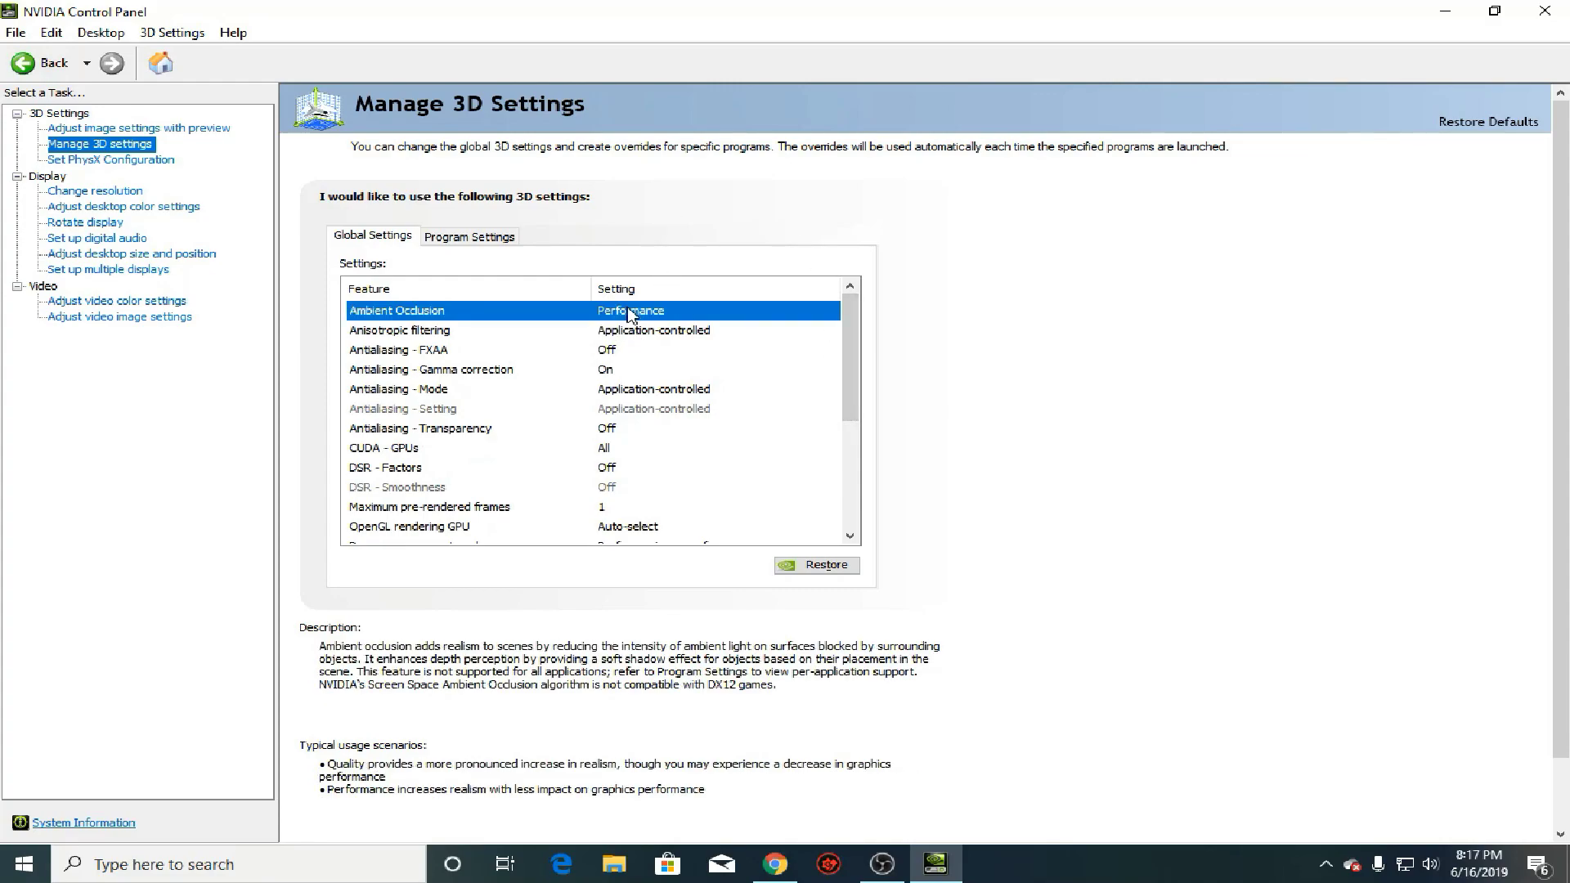
left_click(631, 314)
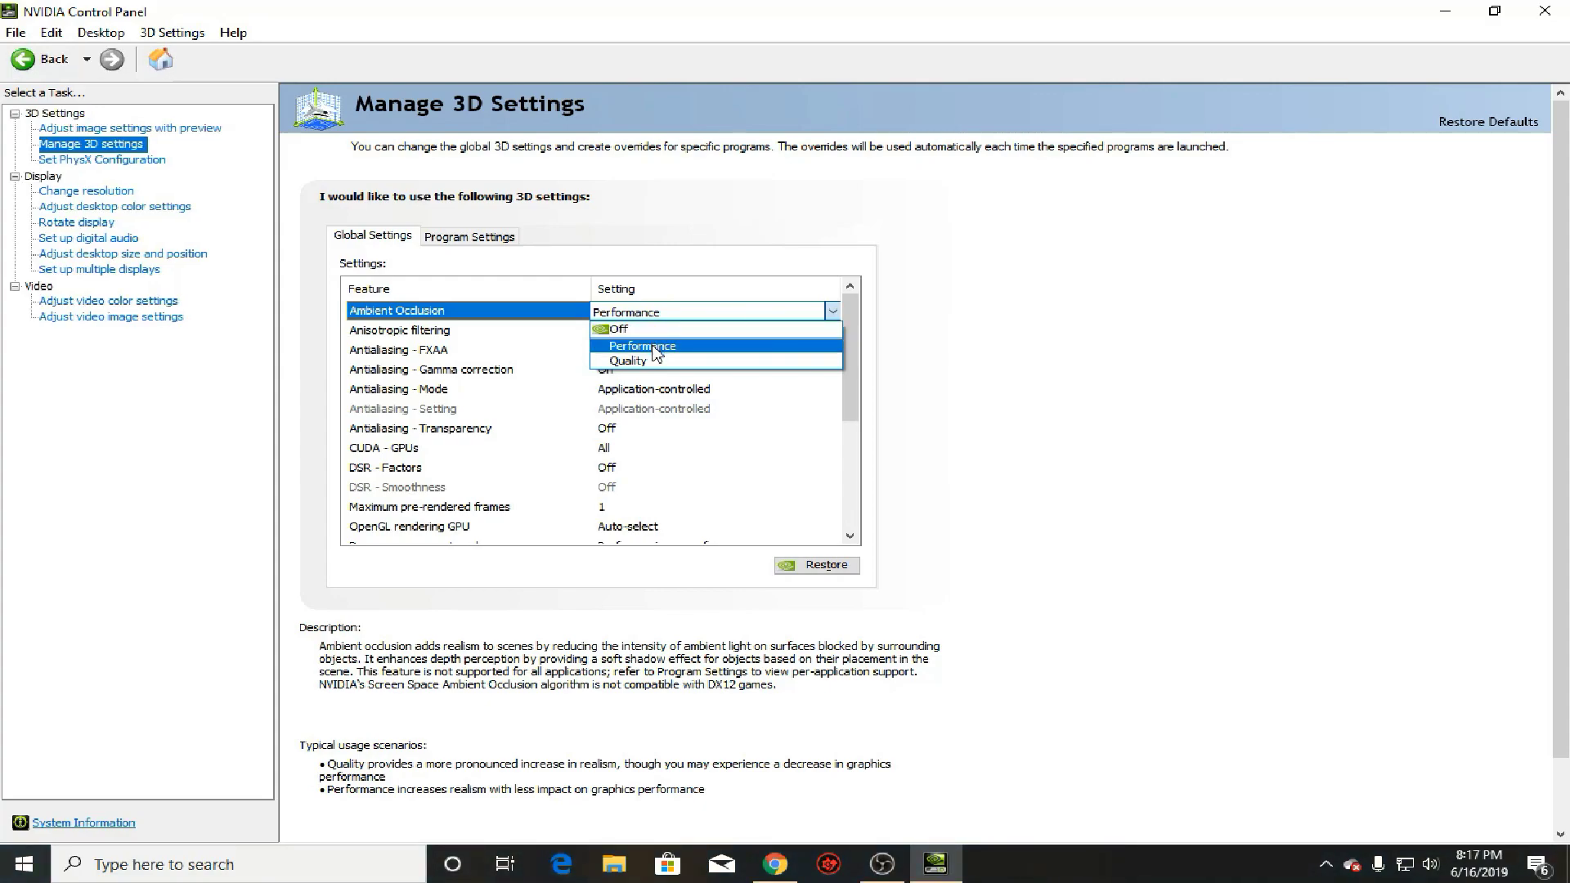
left_click(862, 330)
scroll(859, 331, "down", 1)
scroll(846, 336, "up", 1)
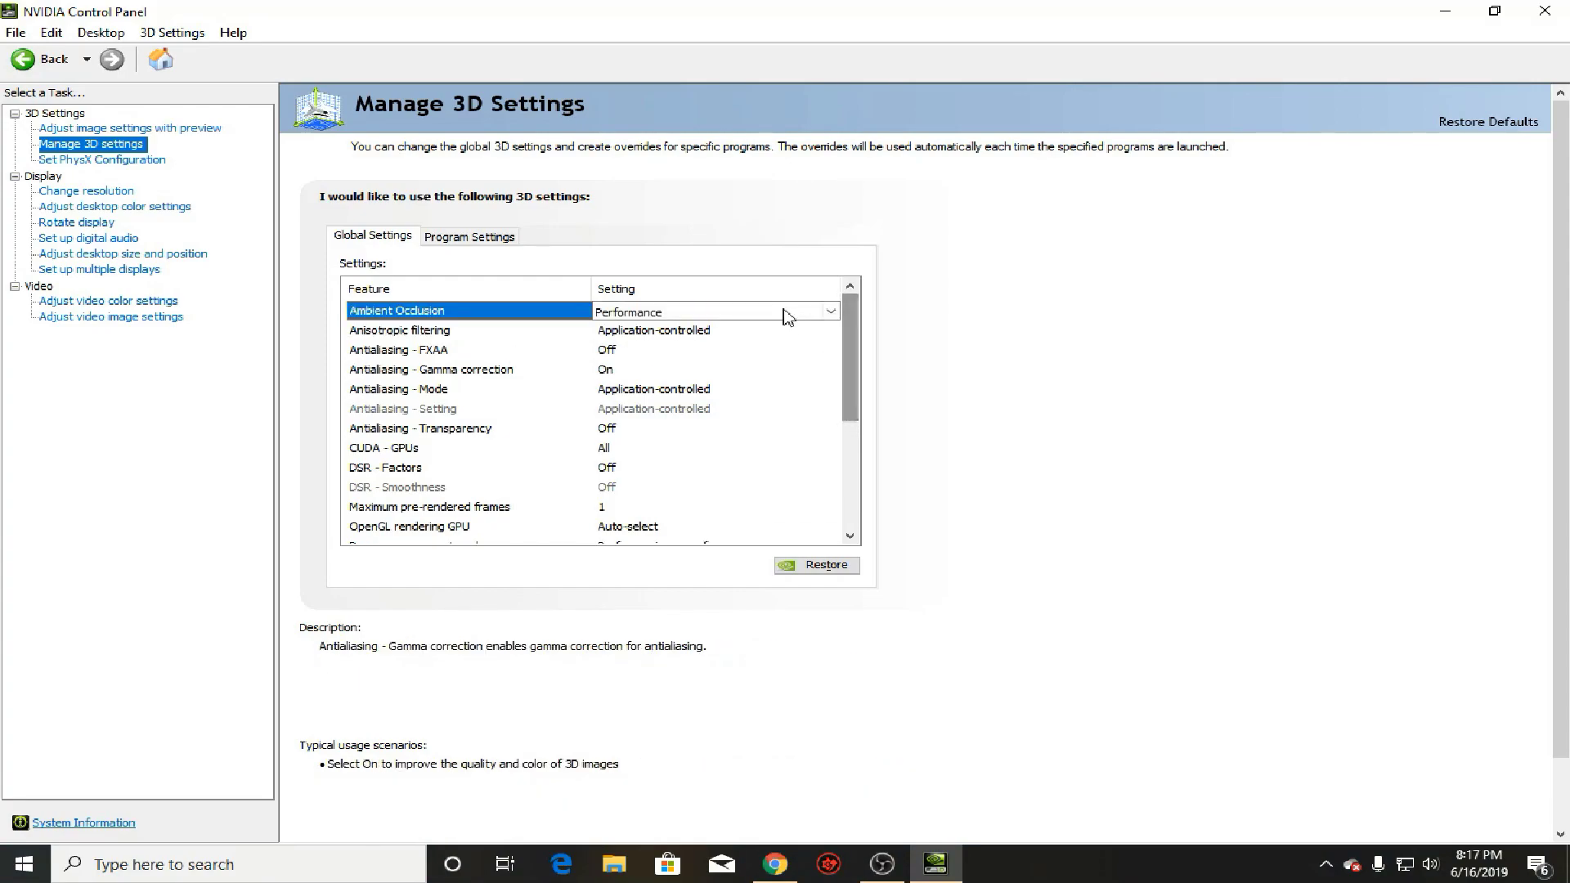
left_click(719, 315)
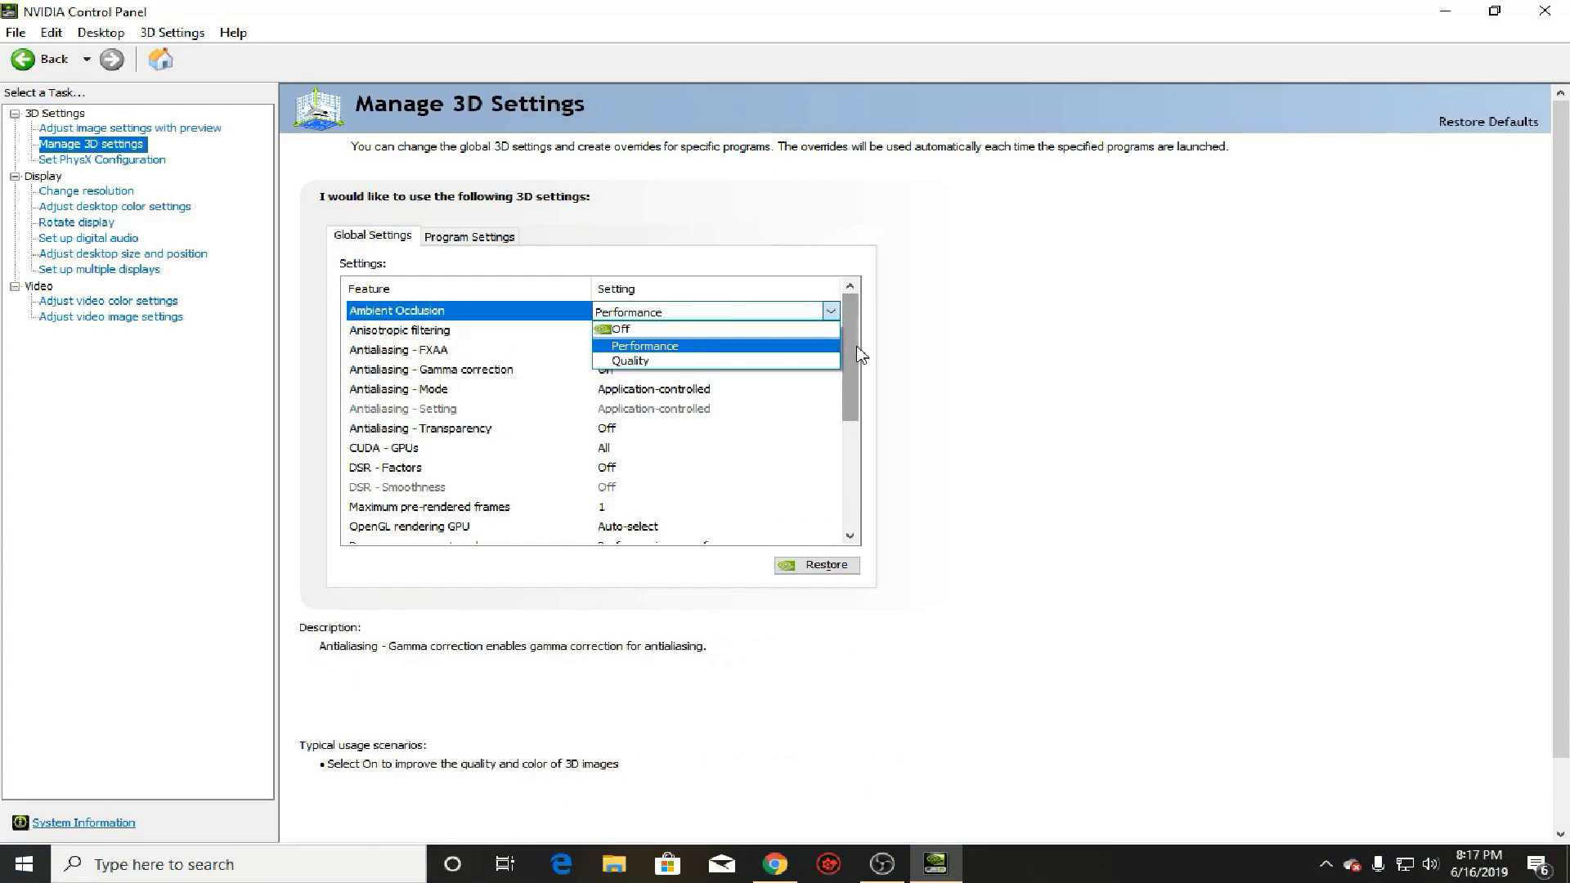
left_click(905, 352)
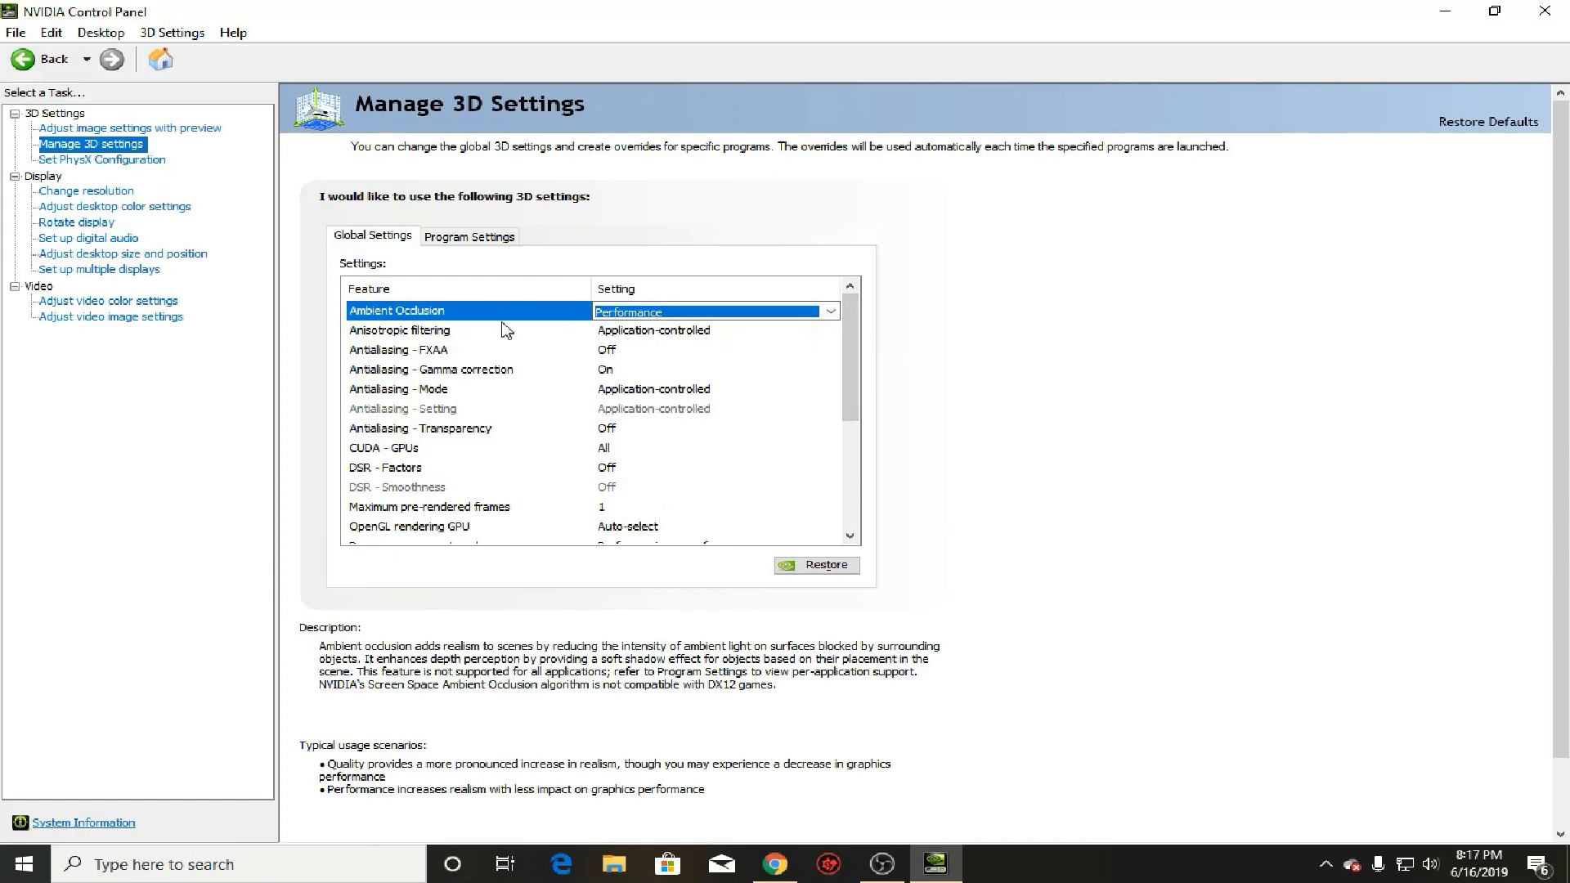
left_click(653, 331)
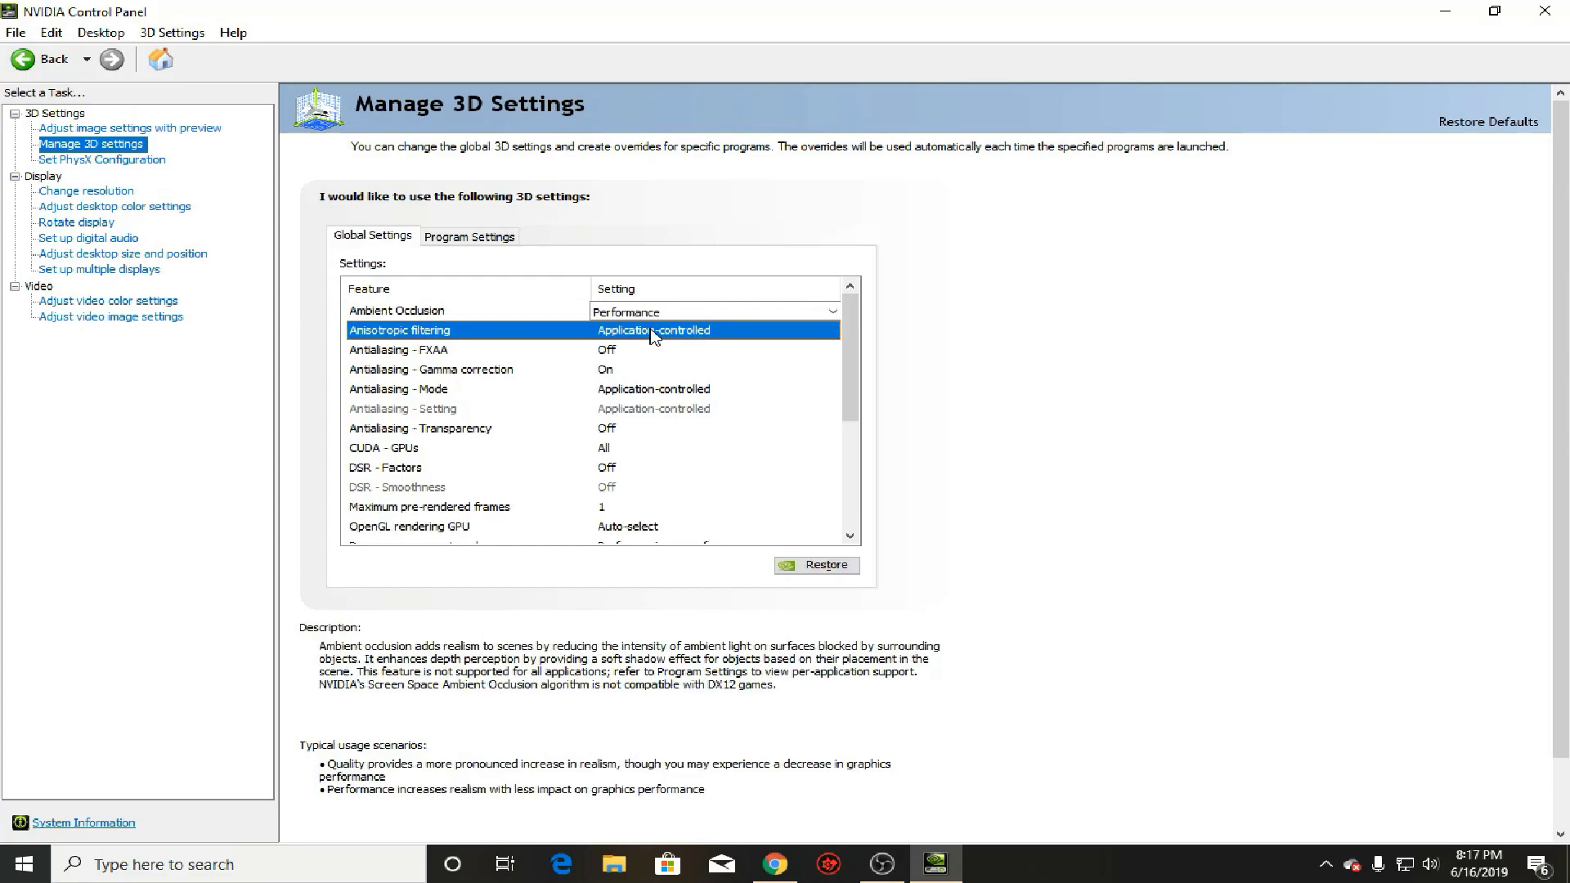
left_click(654, 331)
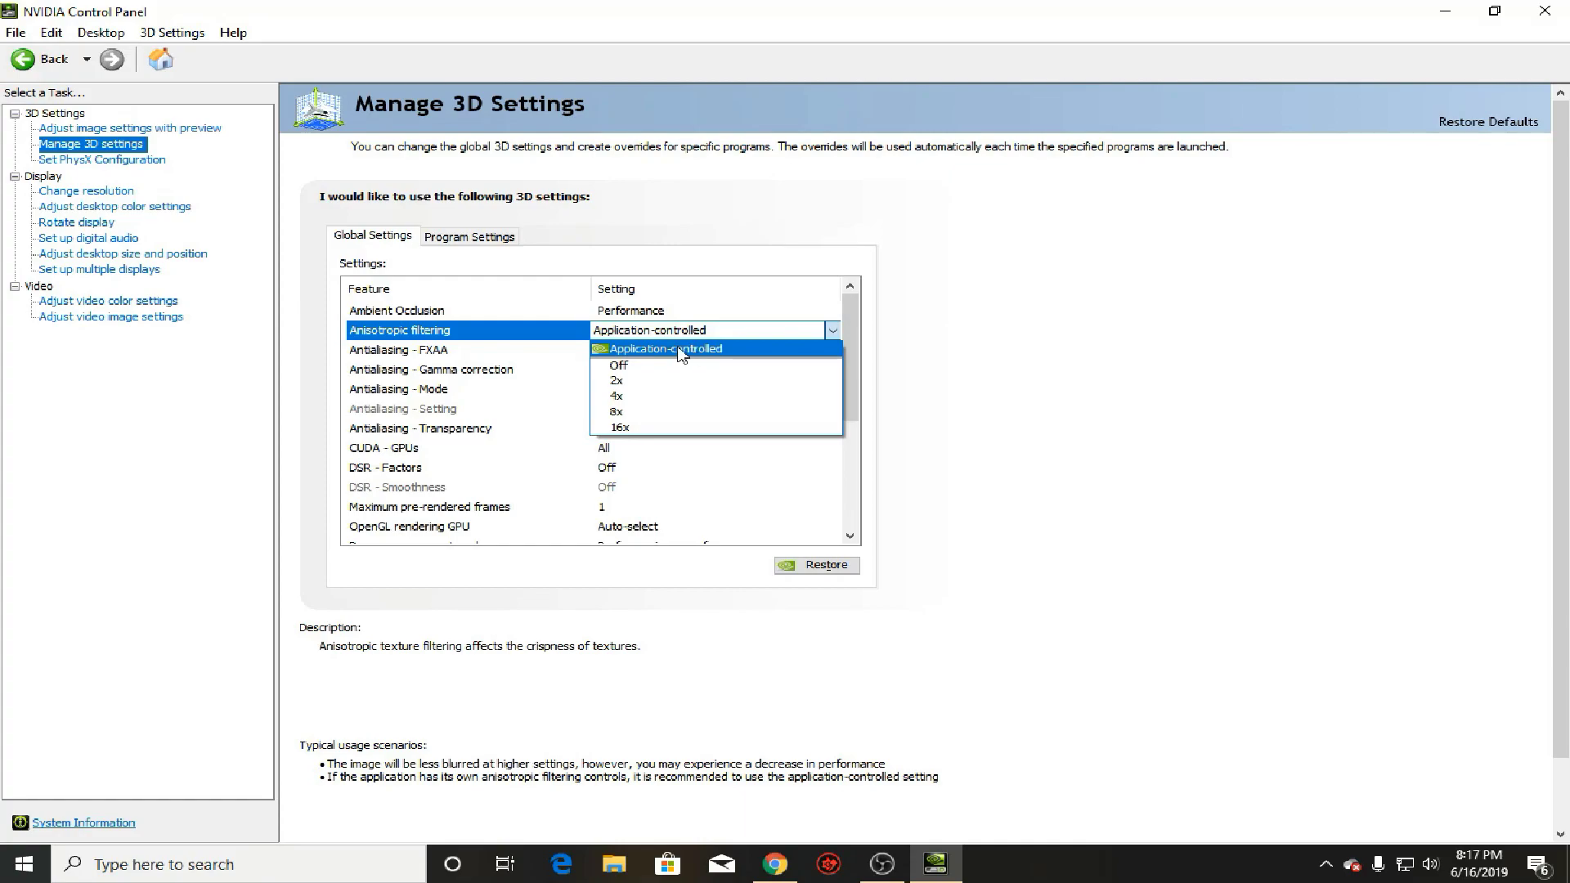
left_click(921, 343)
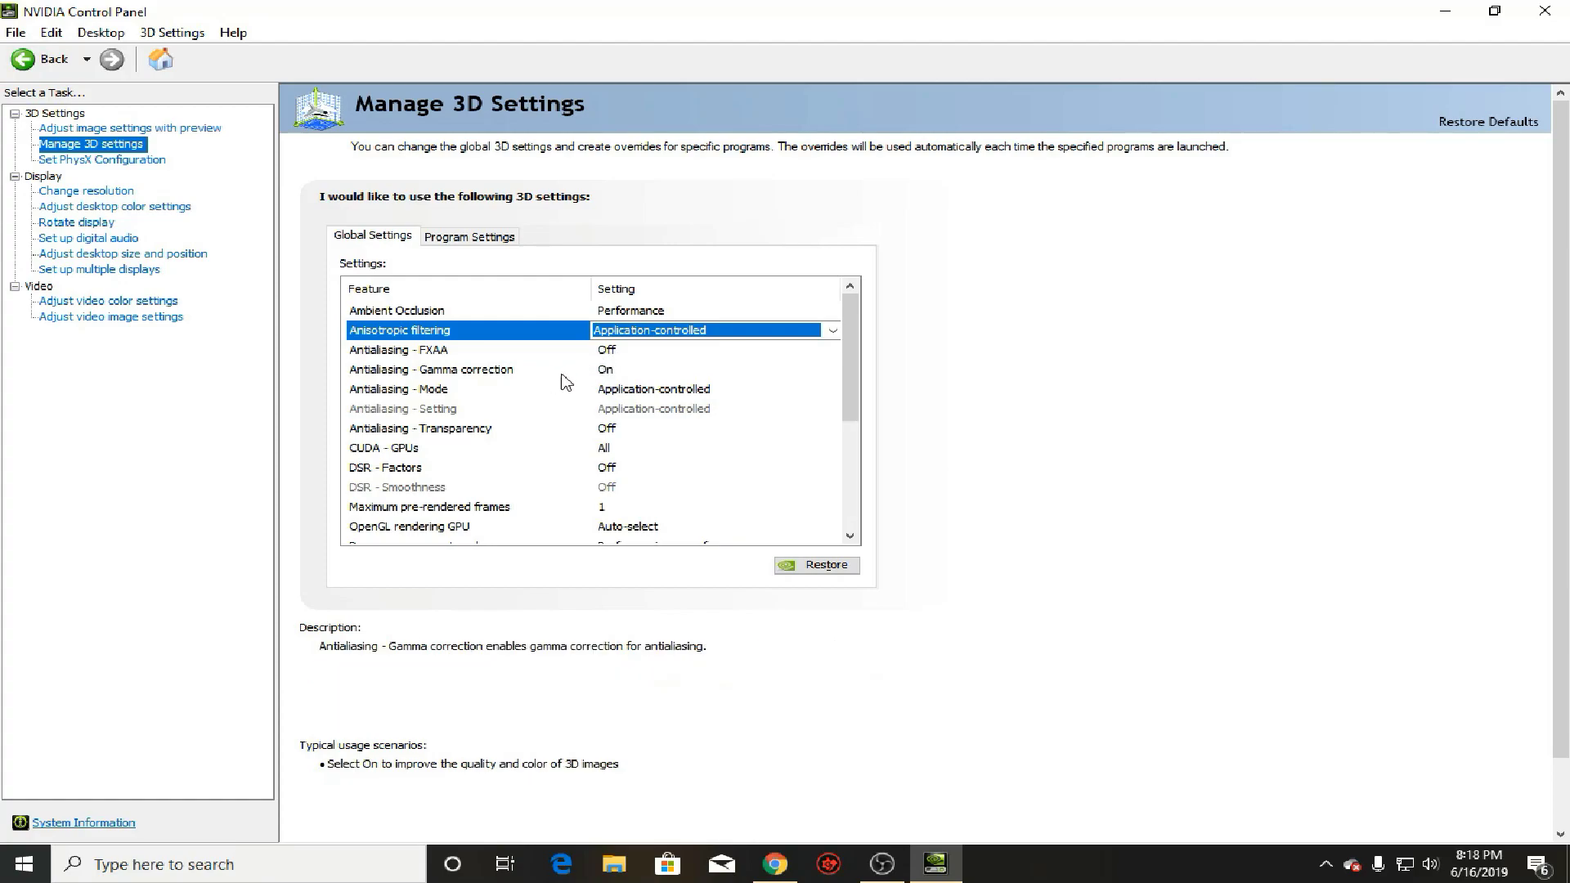
left_click(472, 372)
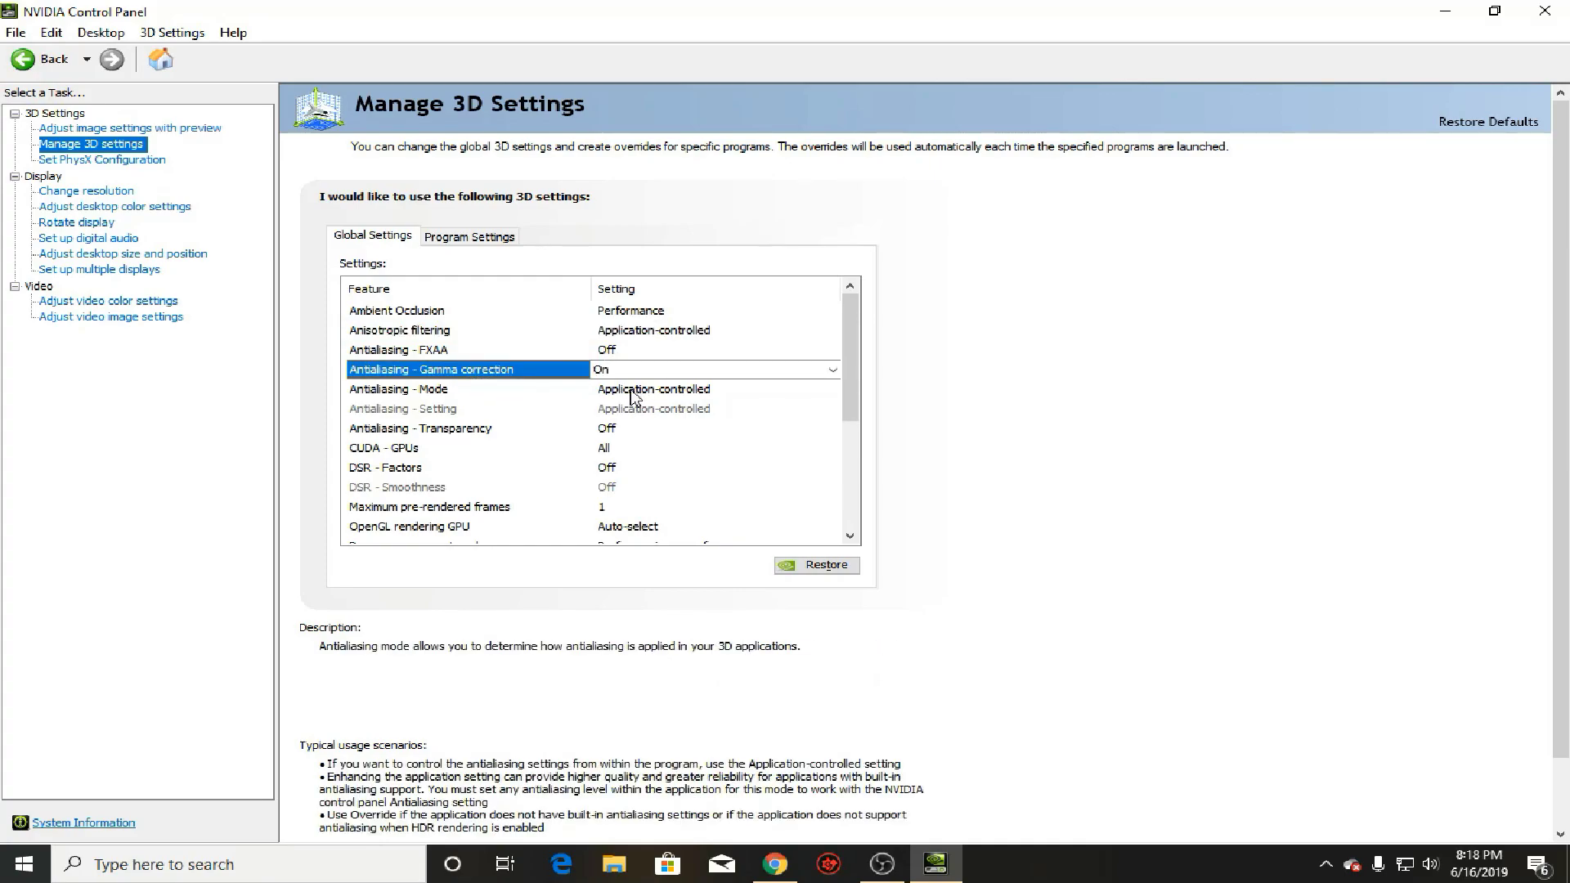
left_click(633, 390)
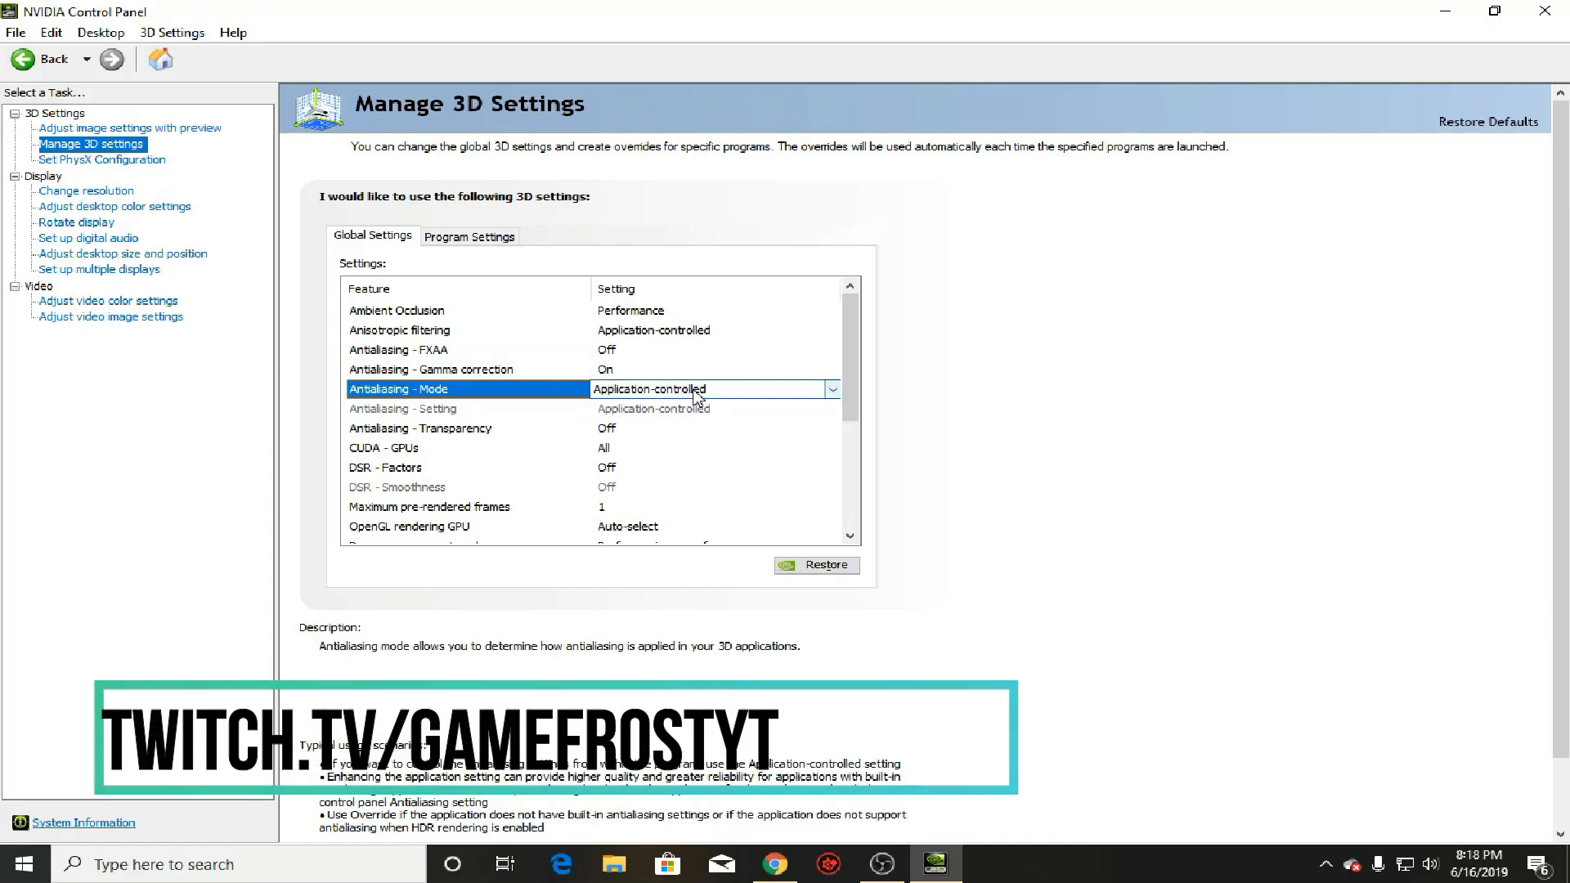
left_click(695, 391)
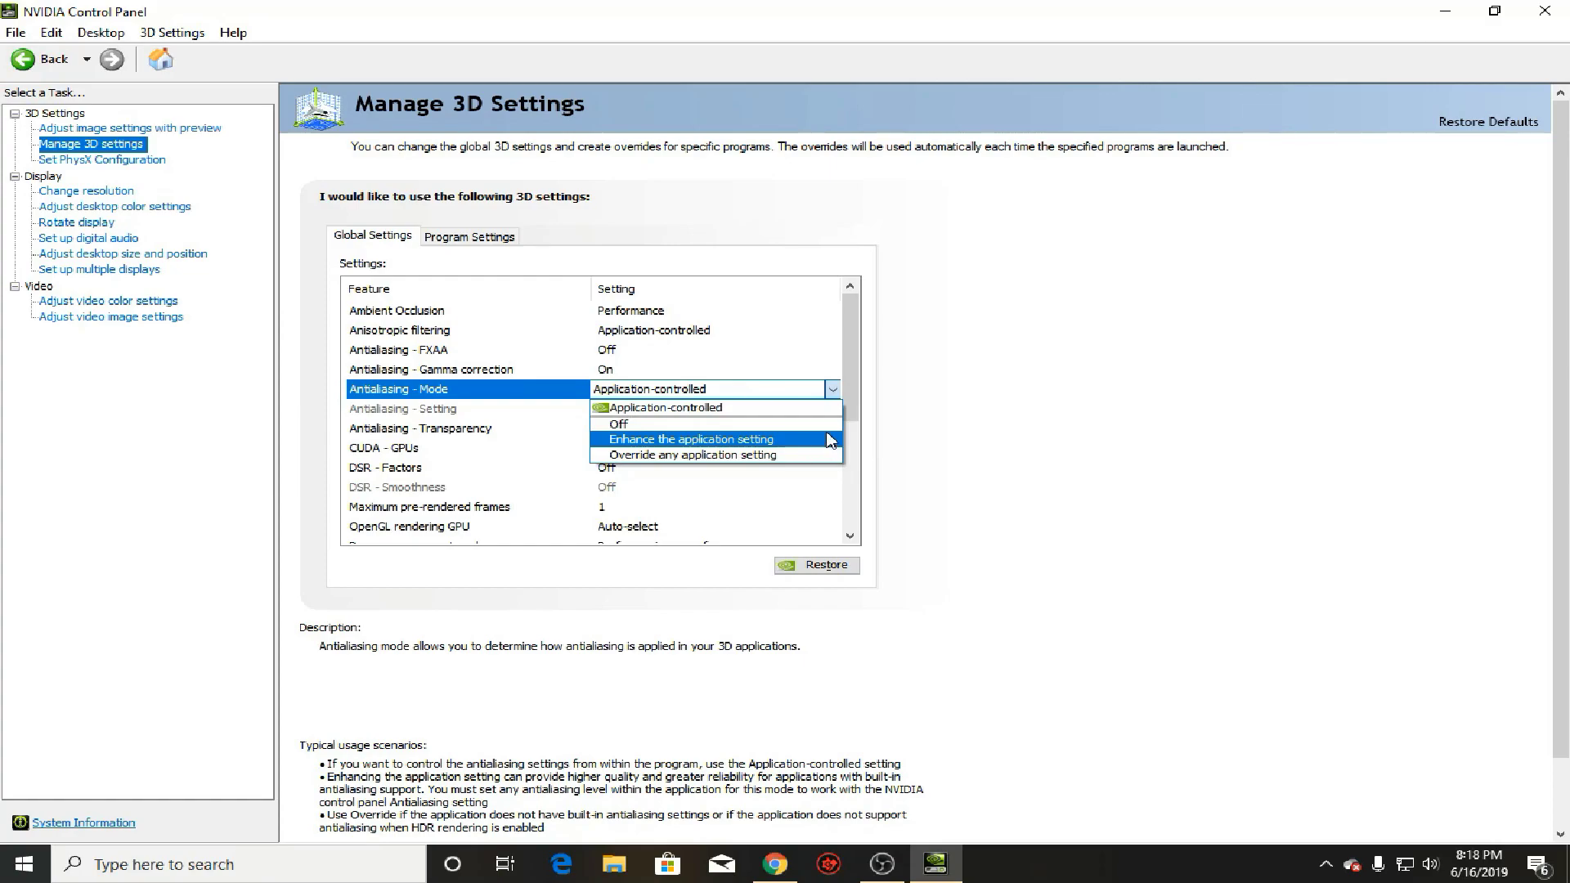
left_click(858, 386)
left_click_drag(858, 386, 859, 411)
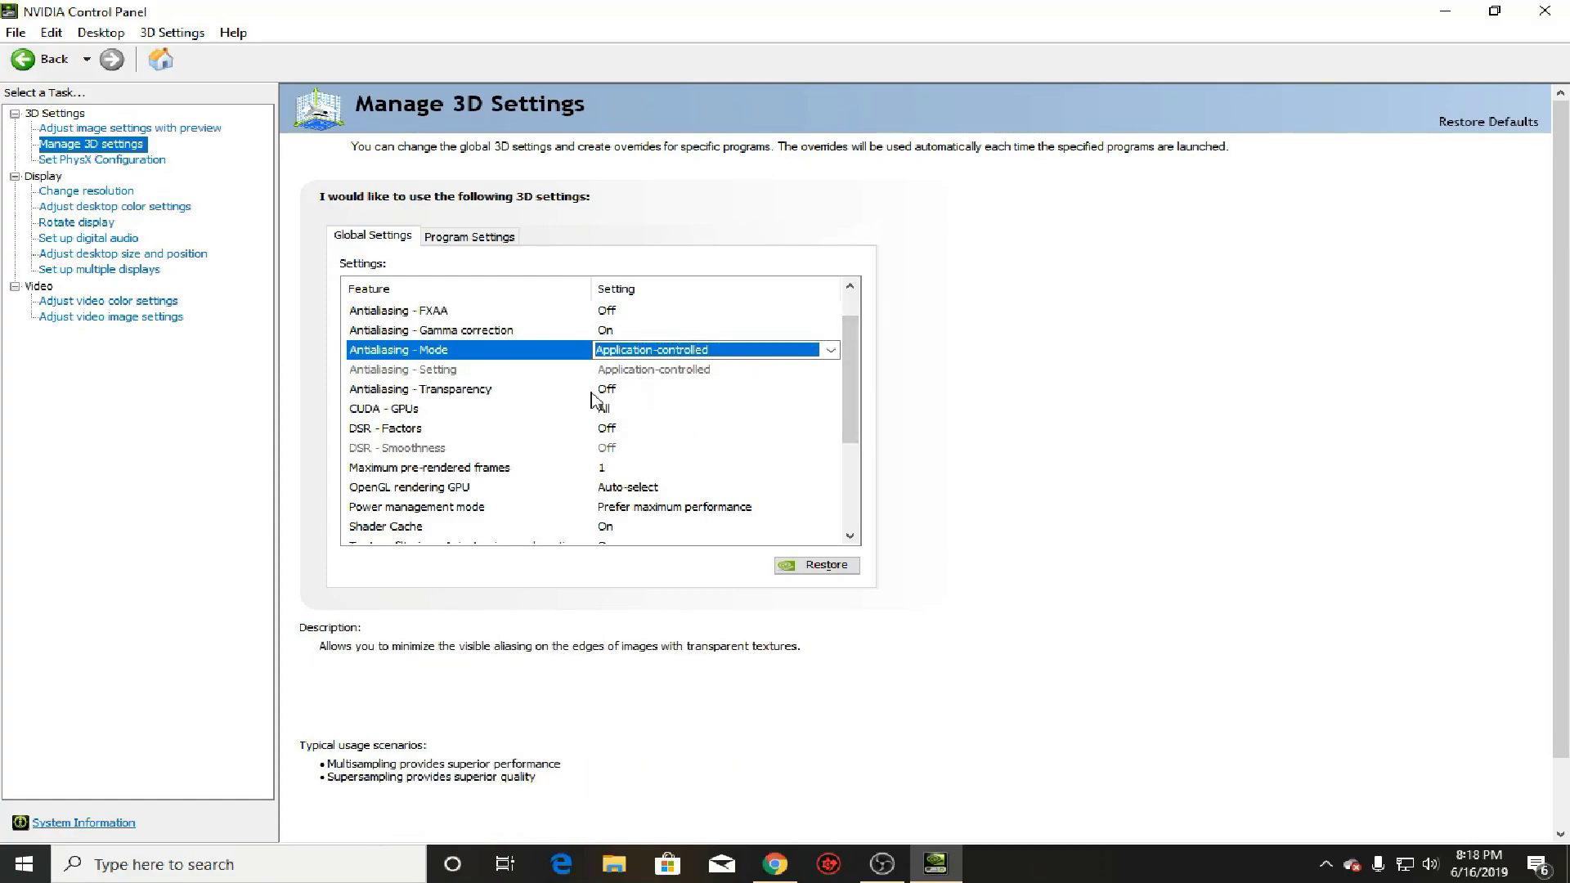
key("Down")
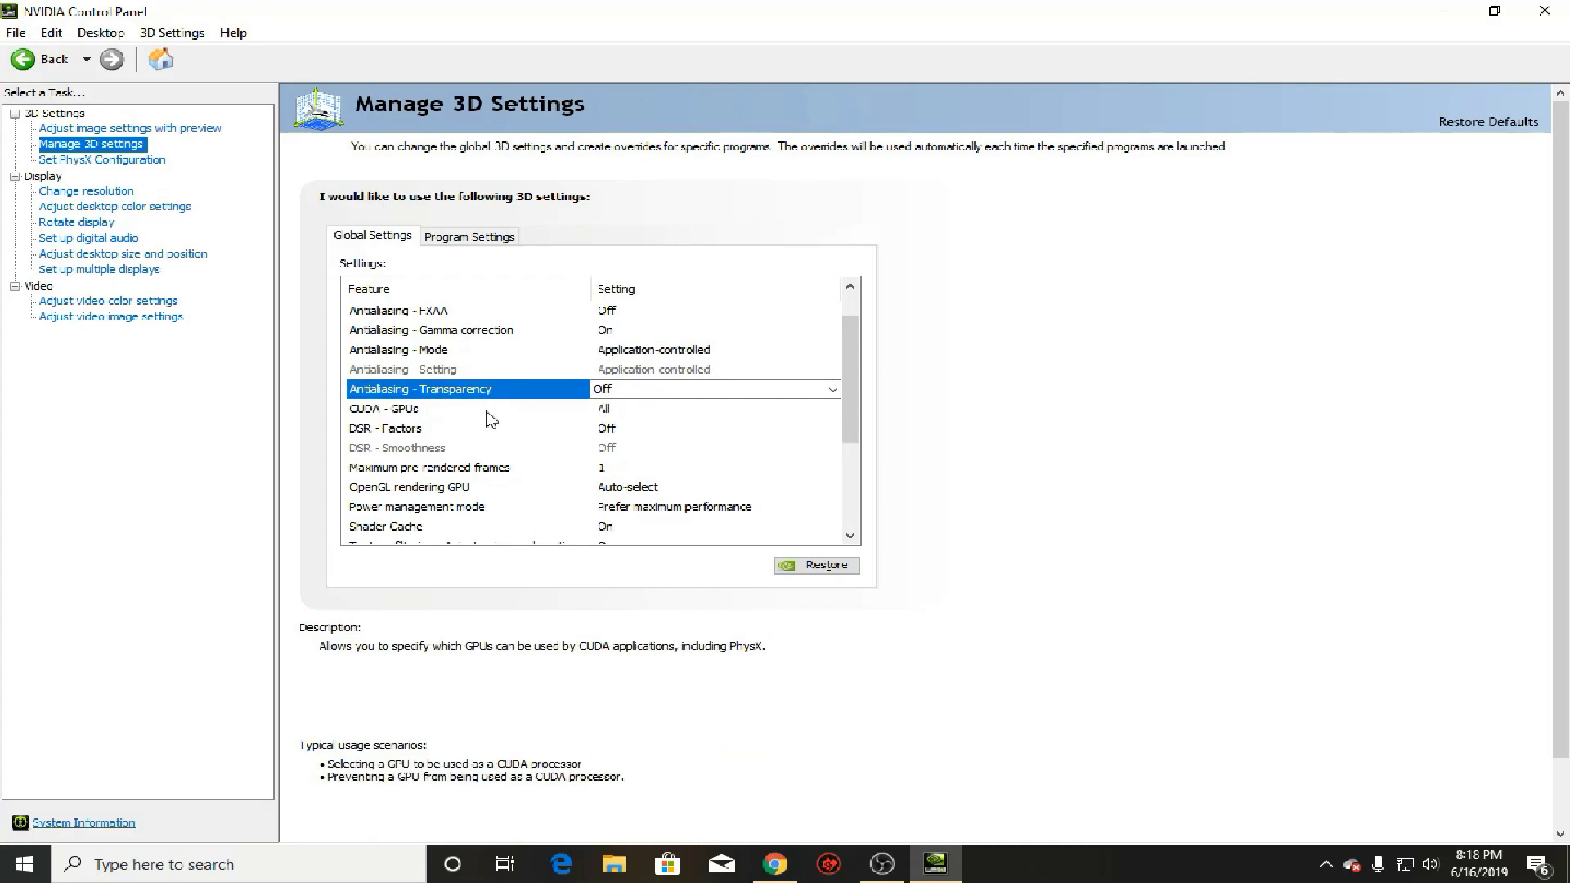
key("Down")
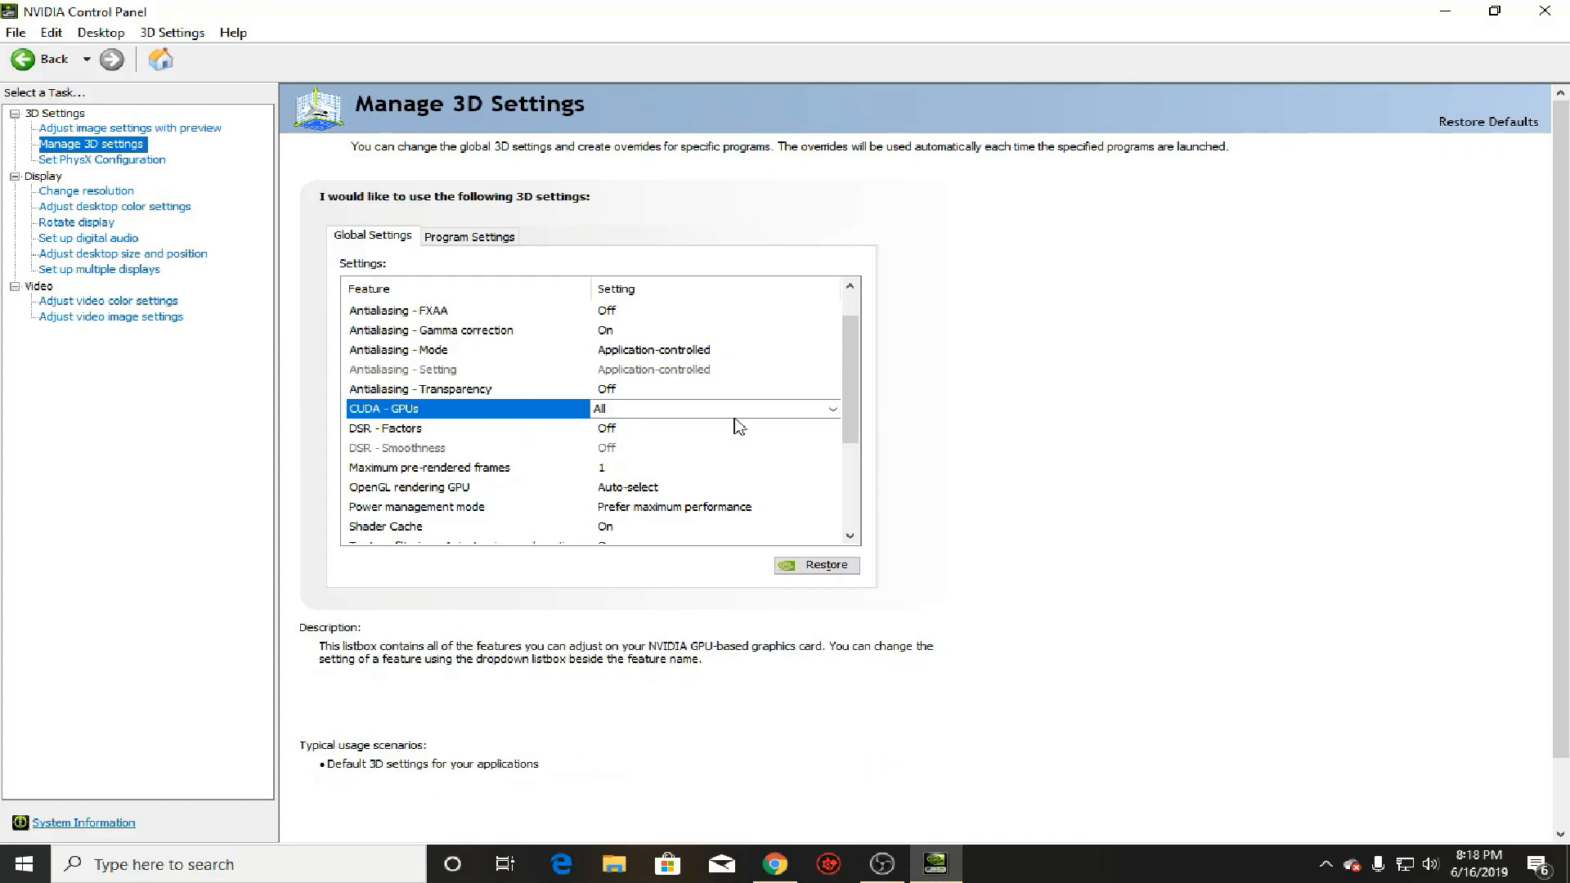
key("Down")
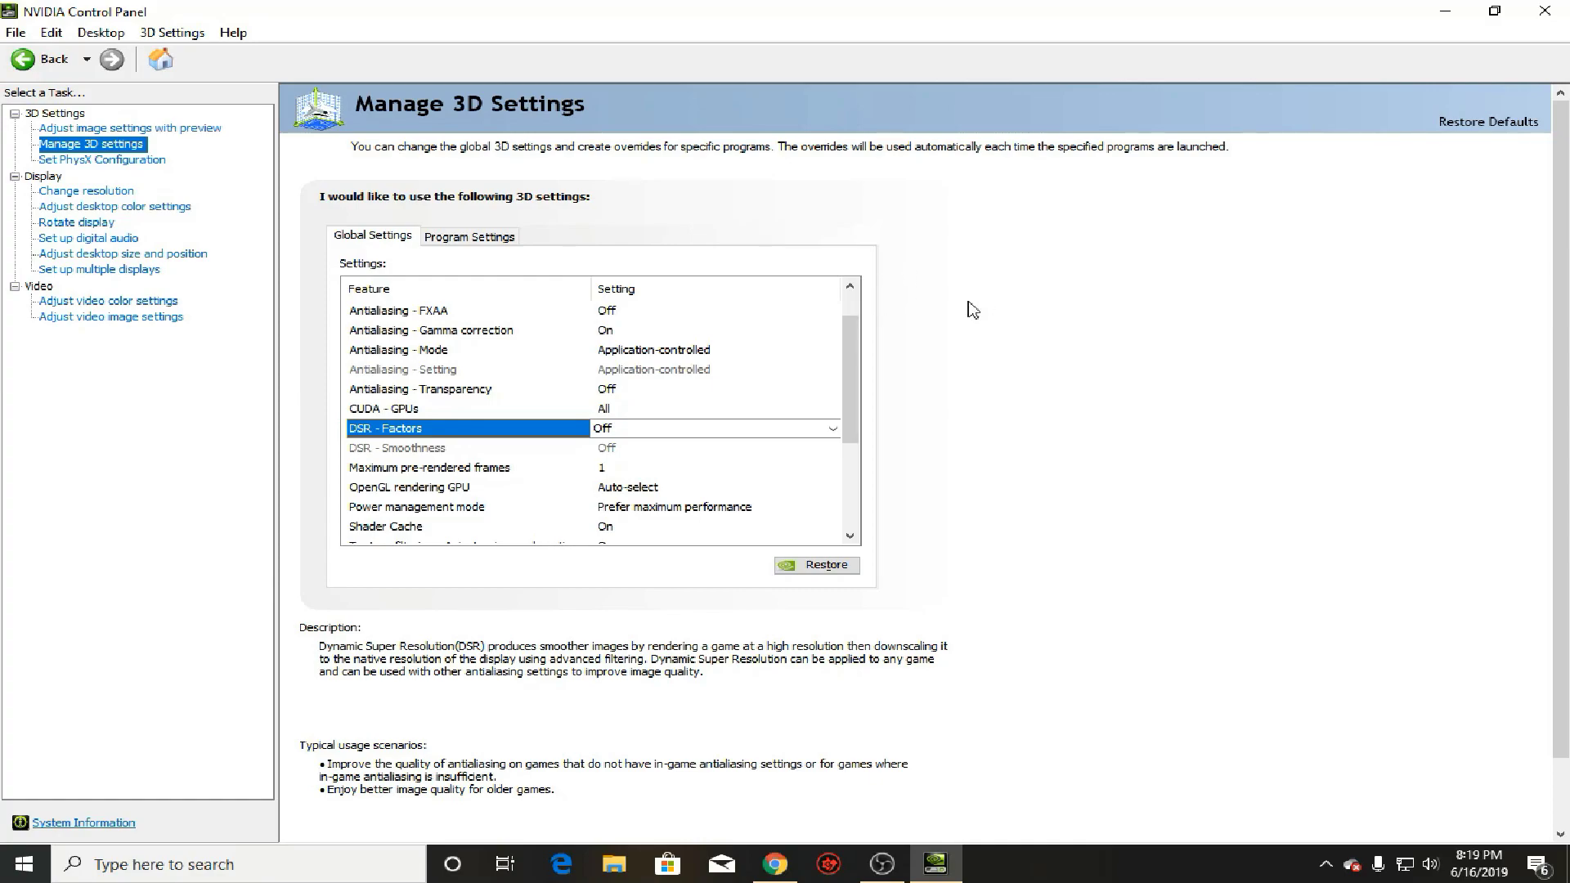
Change Maximum pre-rendered frames from 1 to 4 in Global Settings.
left_click(441, 473)
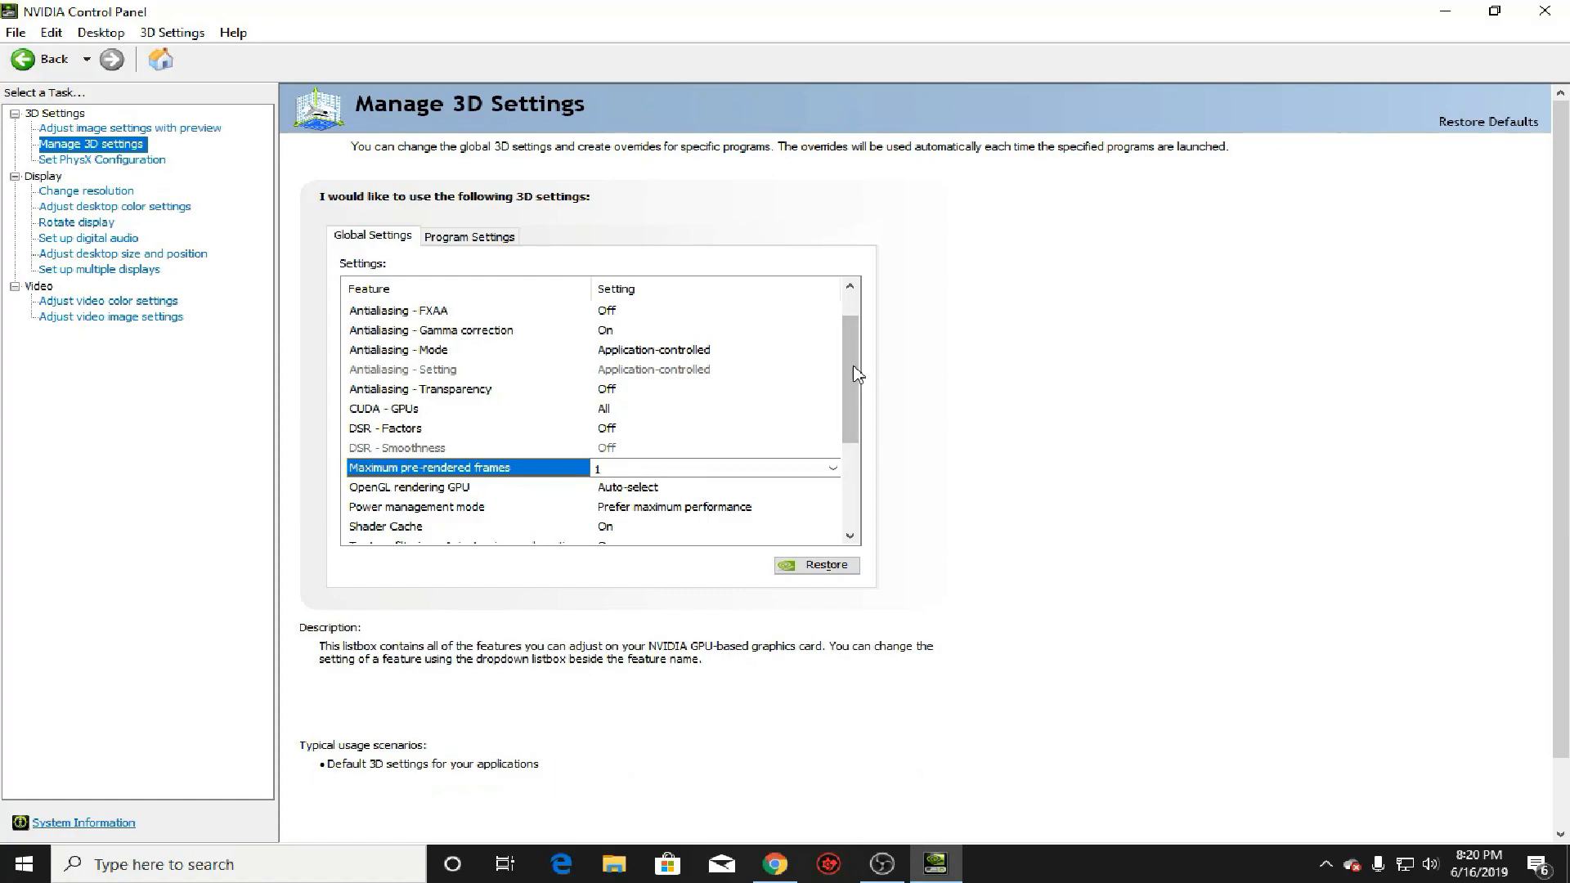
left_click_drag(855, 374, 835, 481)
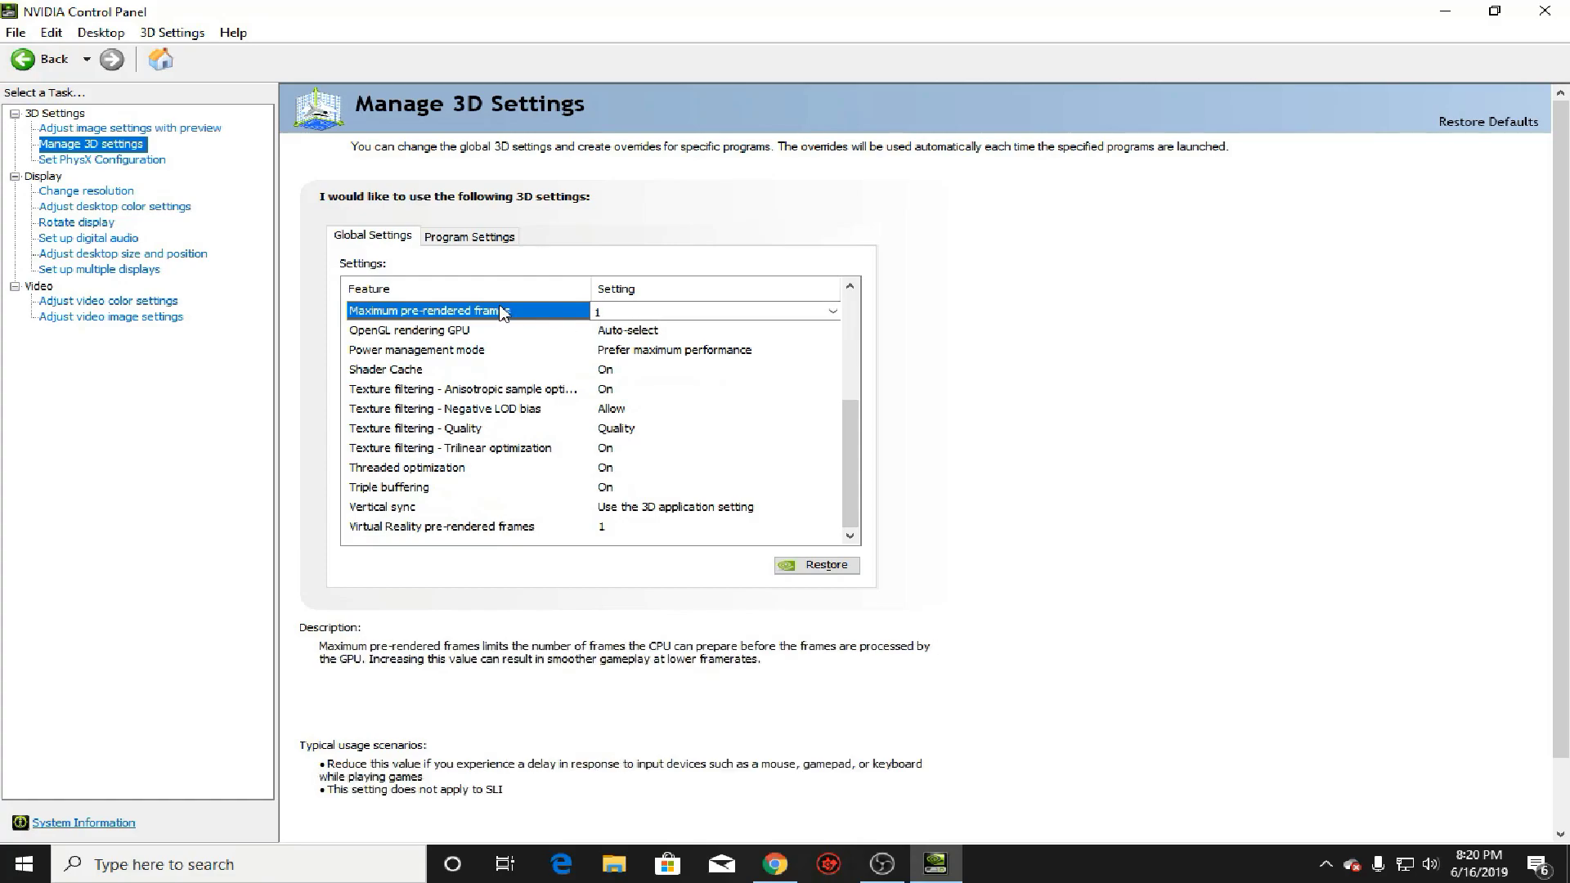
left_click(606, 312)
left_click(626, 392)
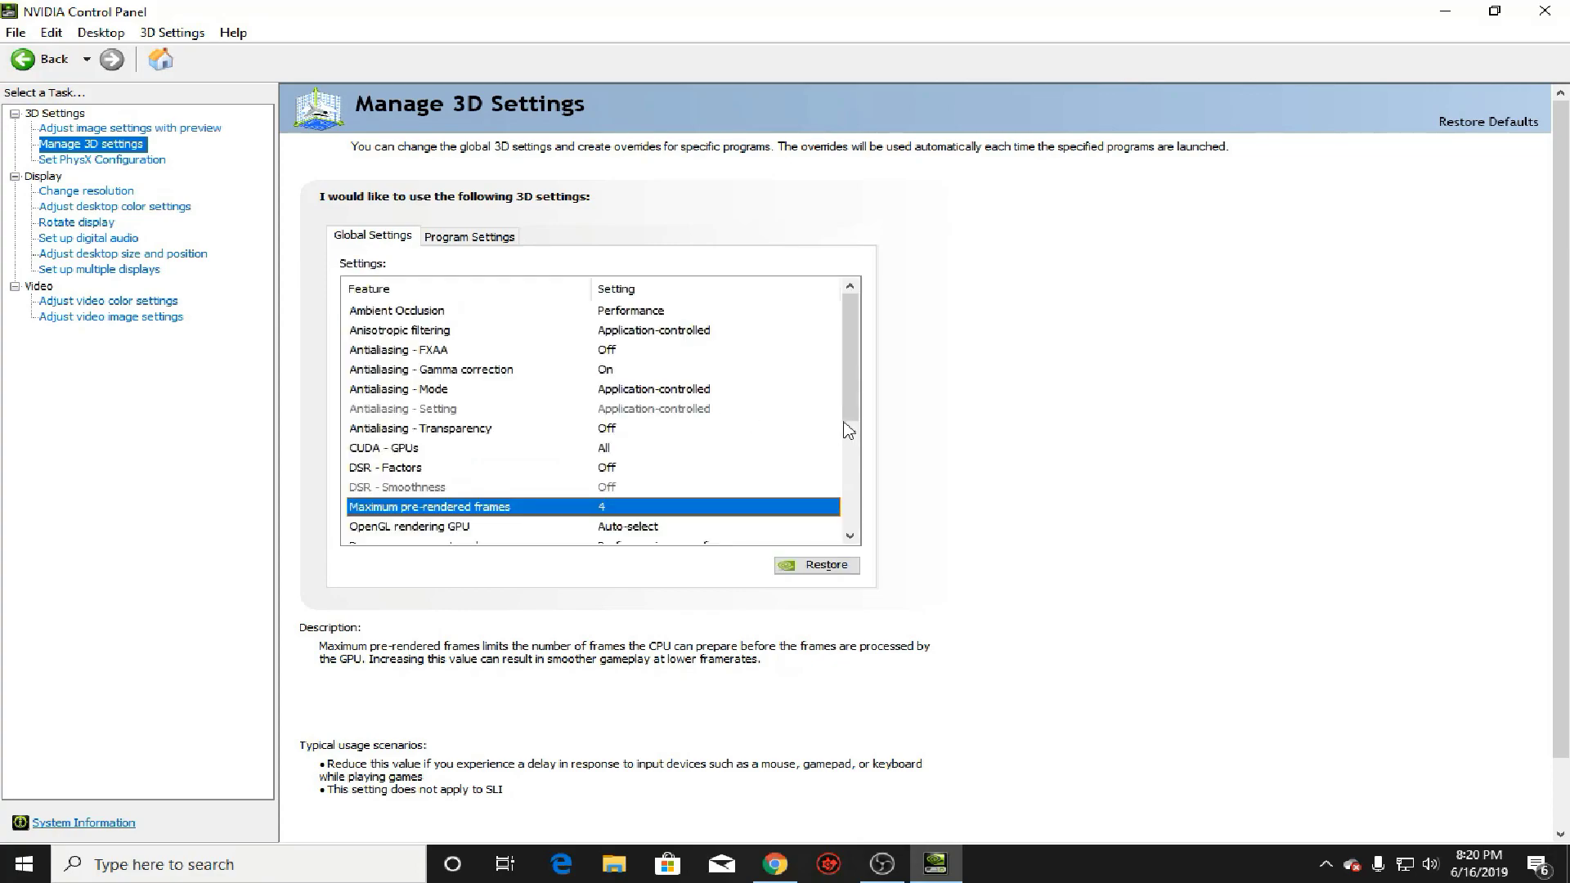
Set Virtual Reality pre-rendered frames to 4 to match the maximum value.
left_click_drag(845, 369, 869, 487)
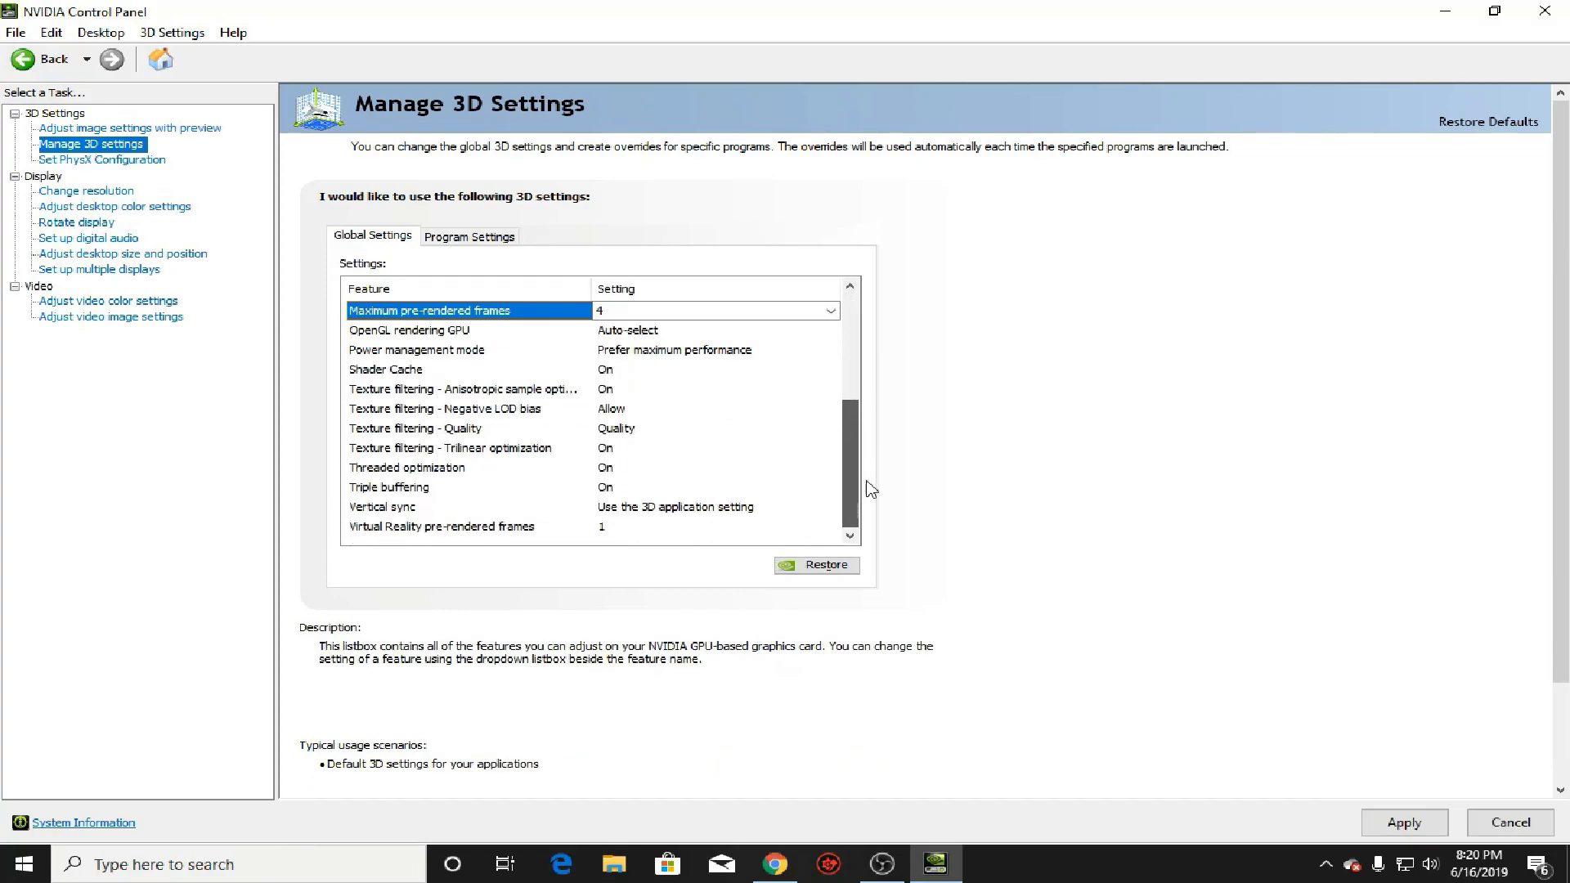
left_click(621, 531)
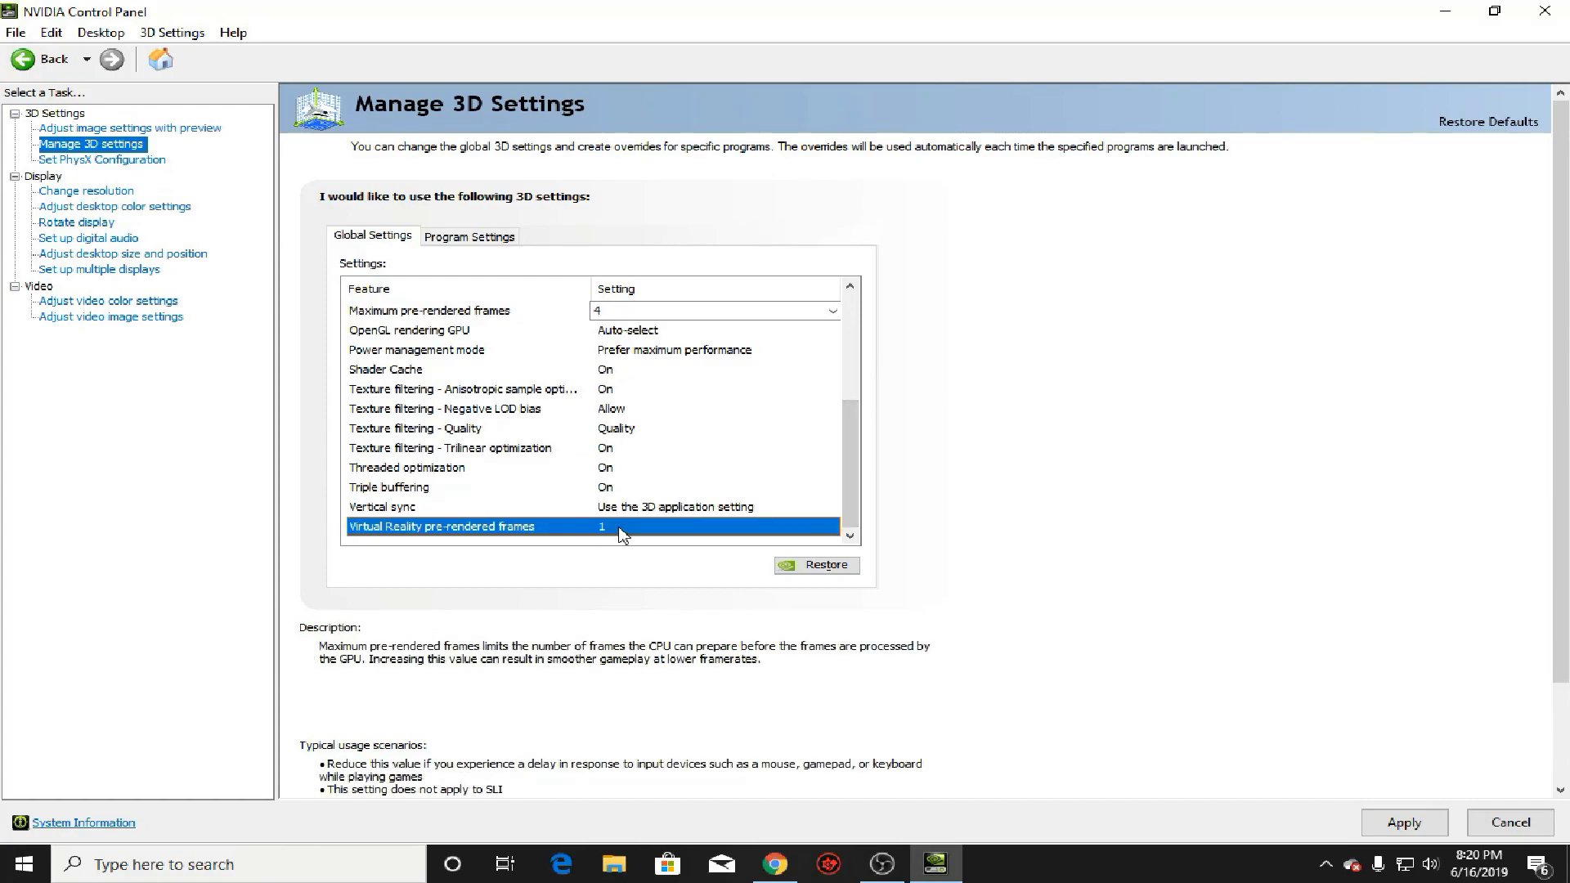
left_click(622, 531)
left_click(621, 527)
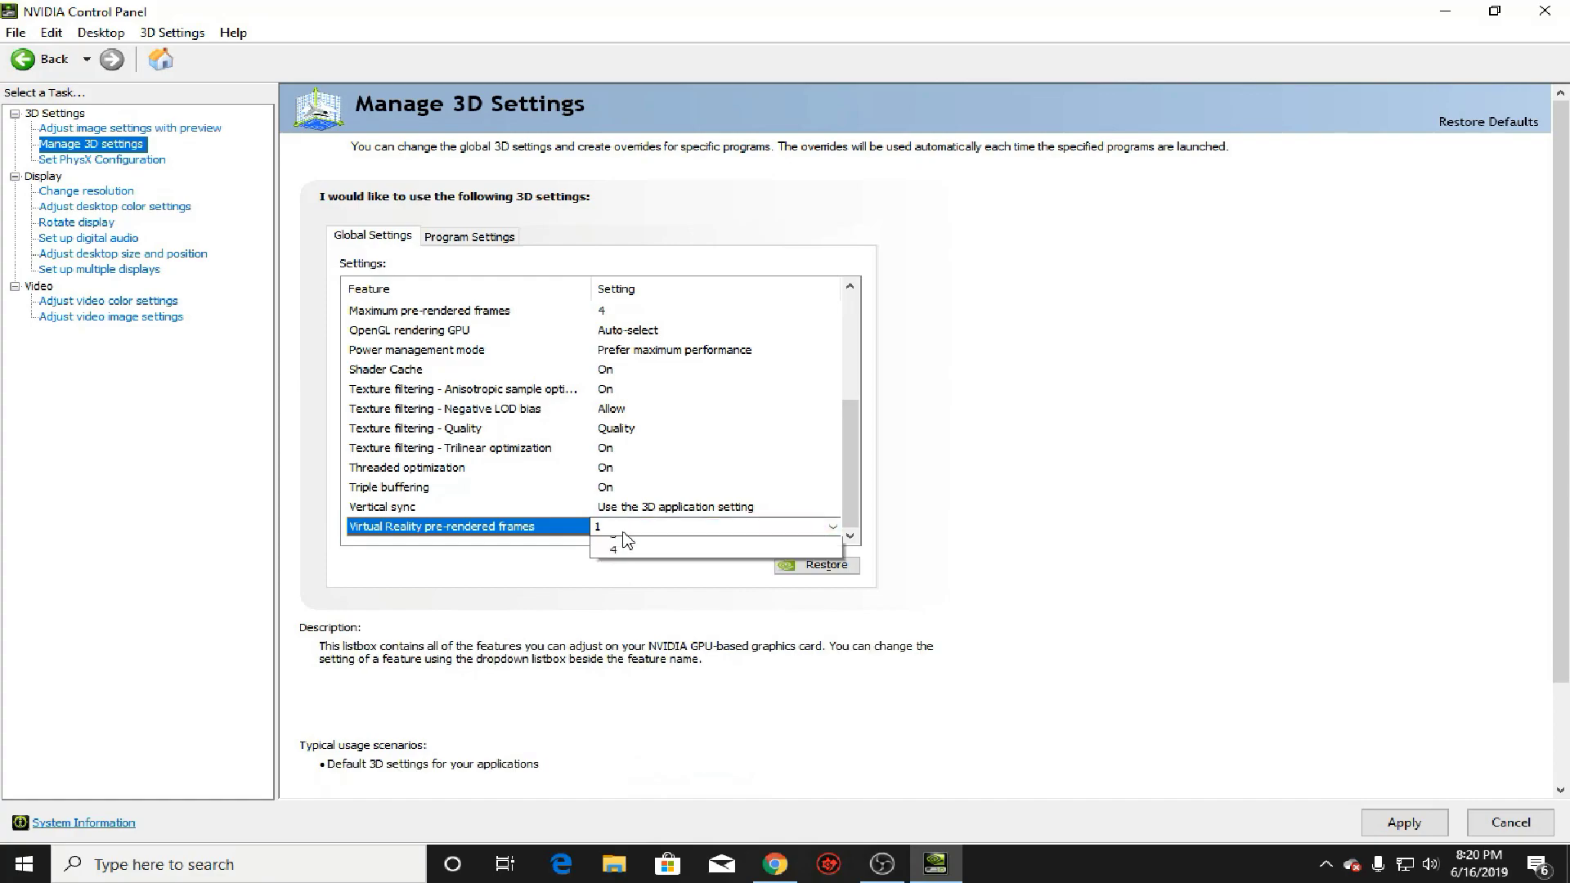
left_click(626, 607)
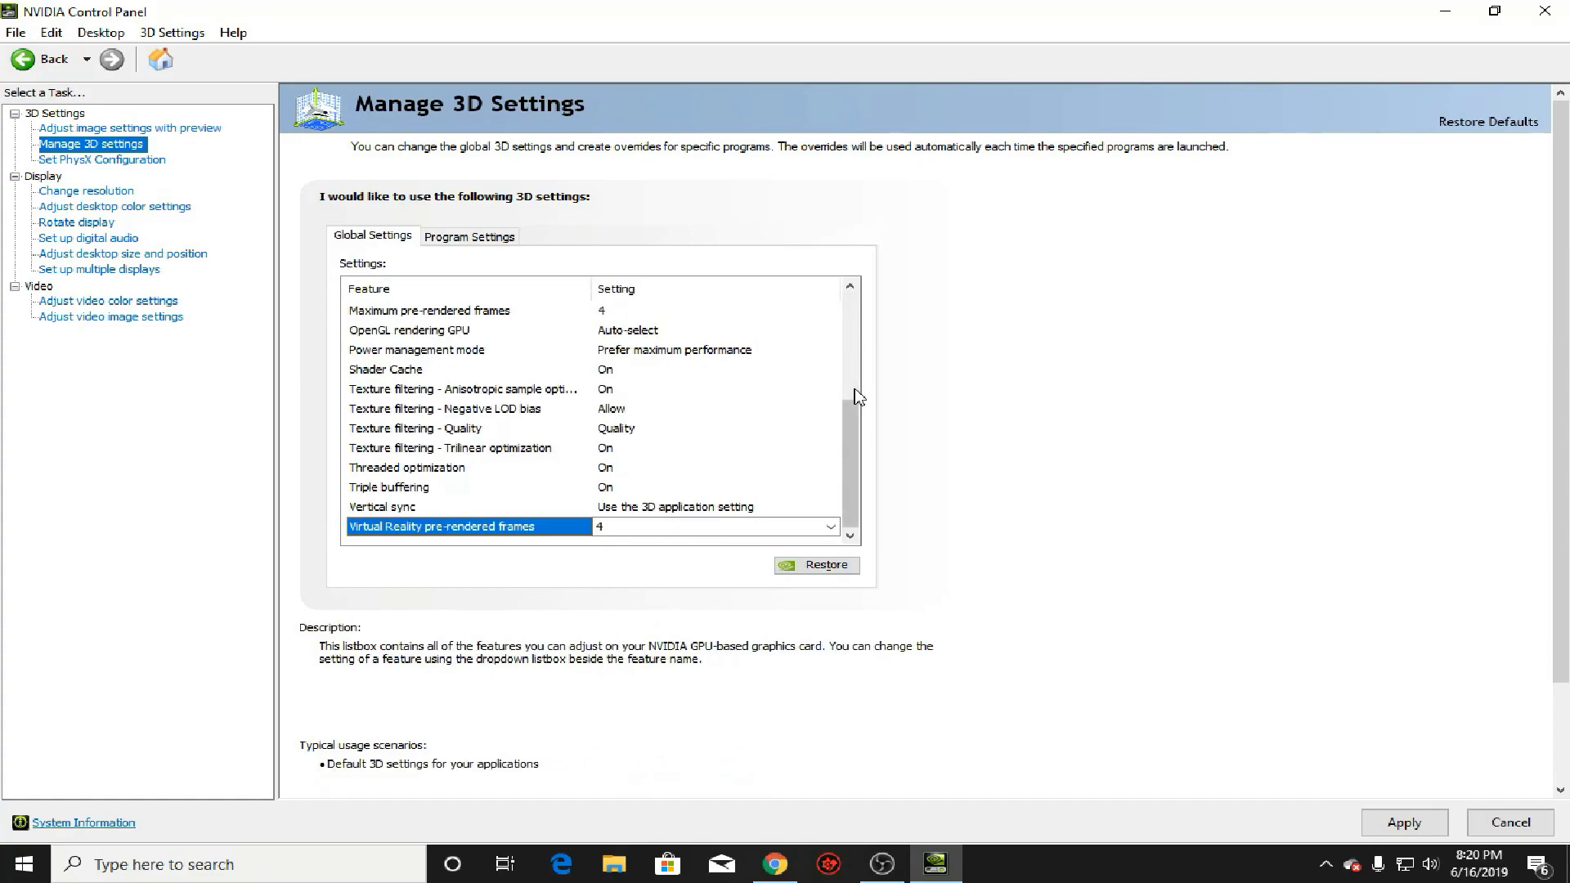
scroll(855, 409, "down", 4)
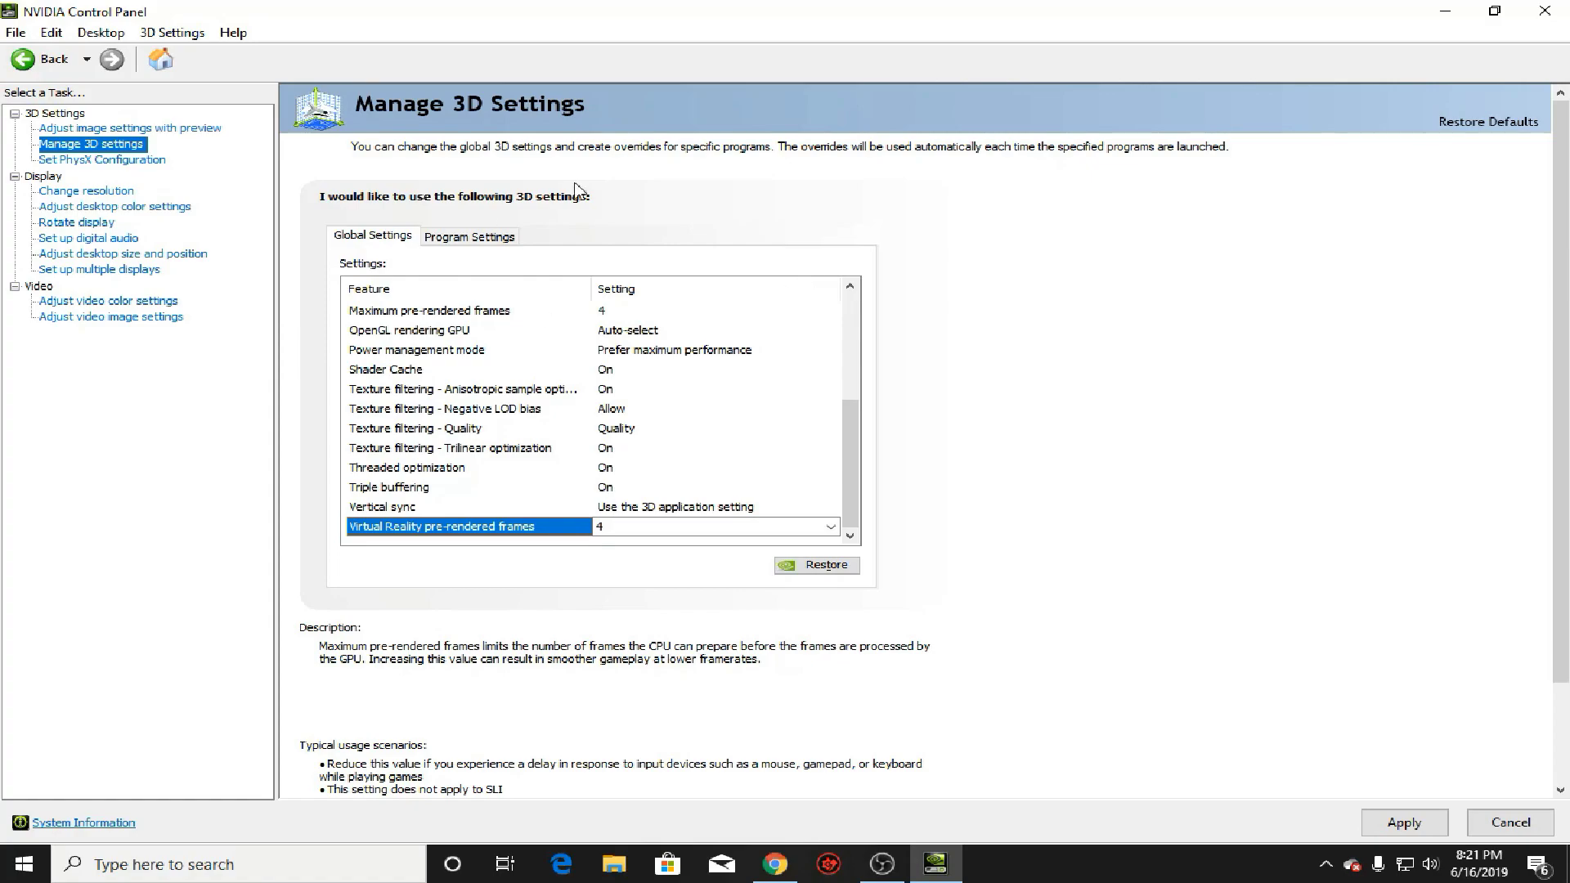
left_click(629, 337)
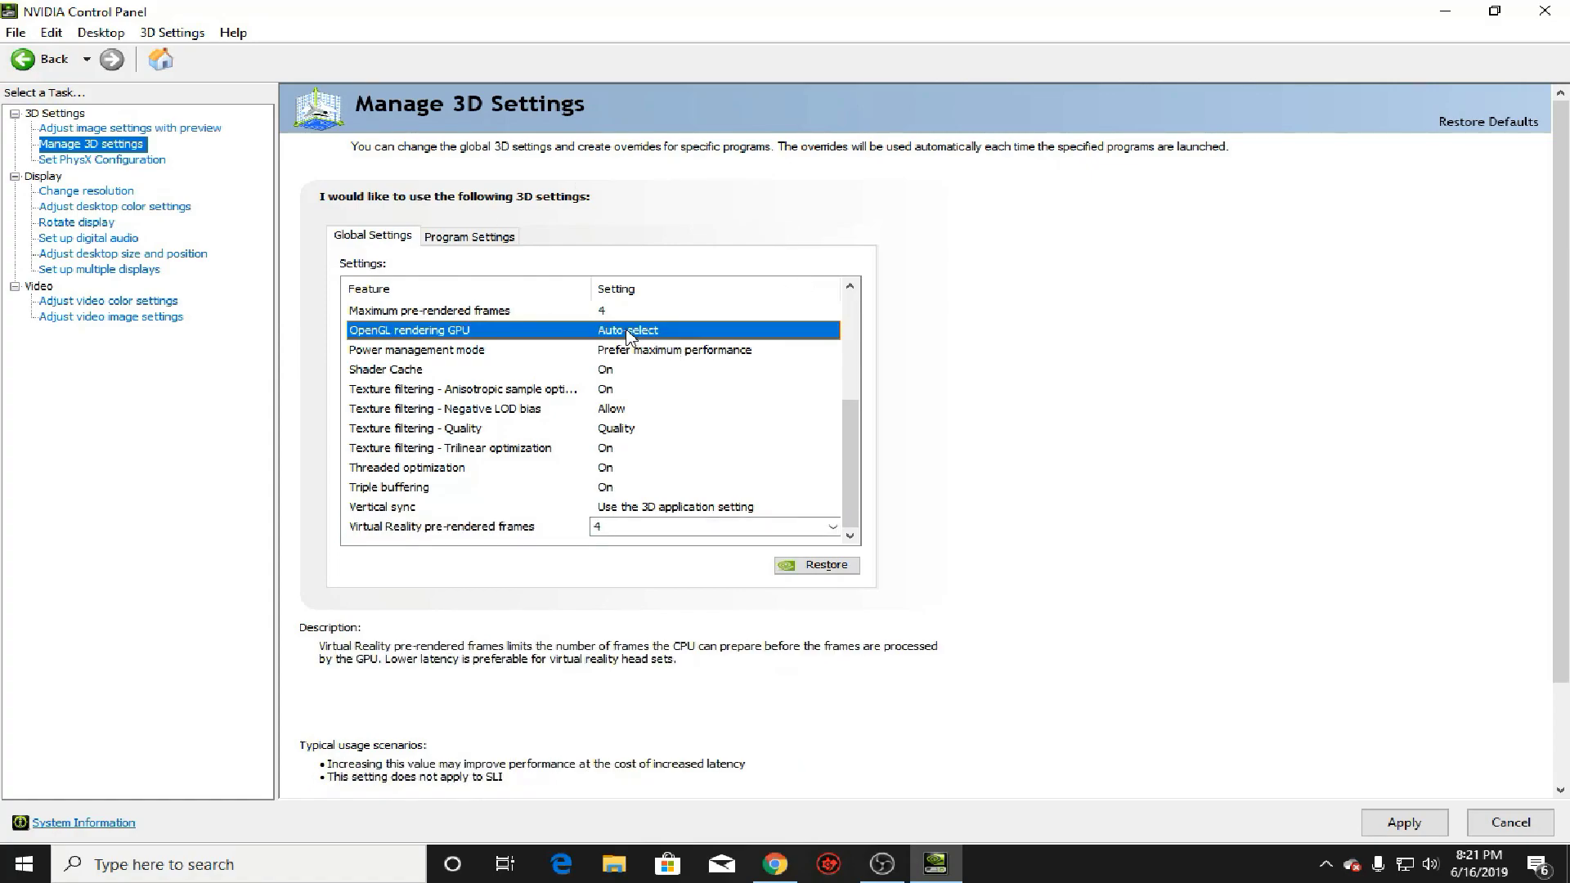
left_click(630, 332)
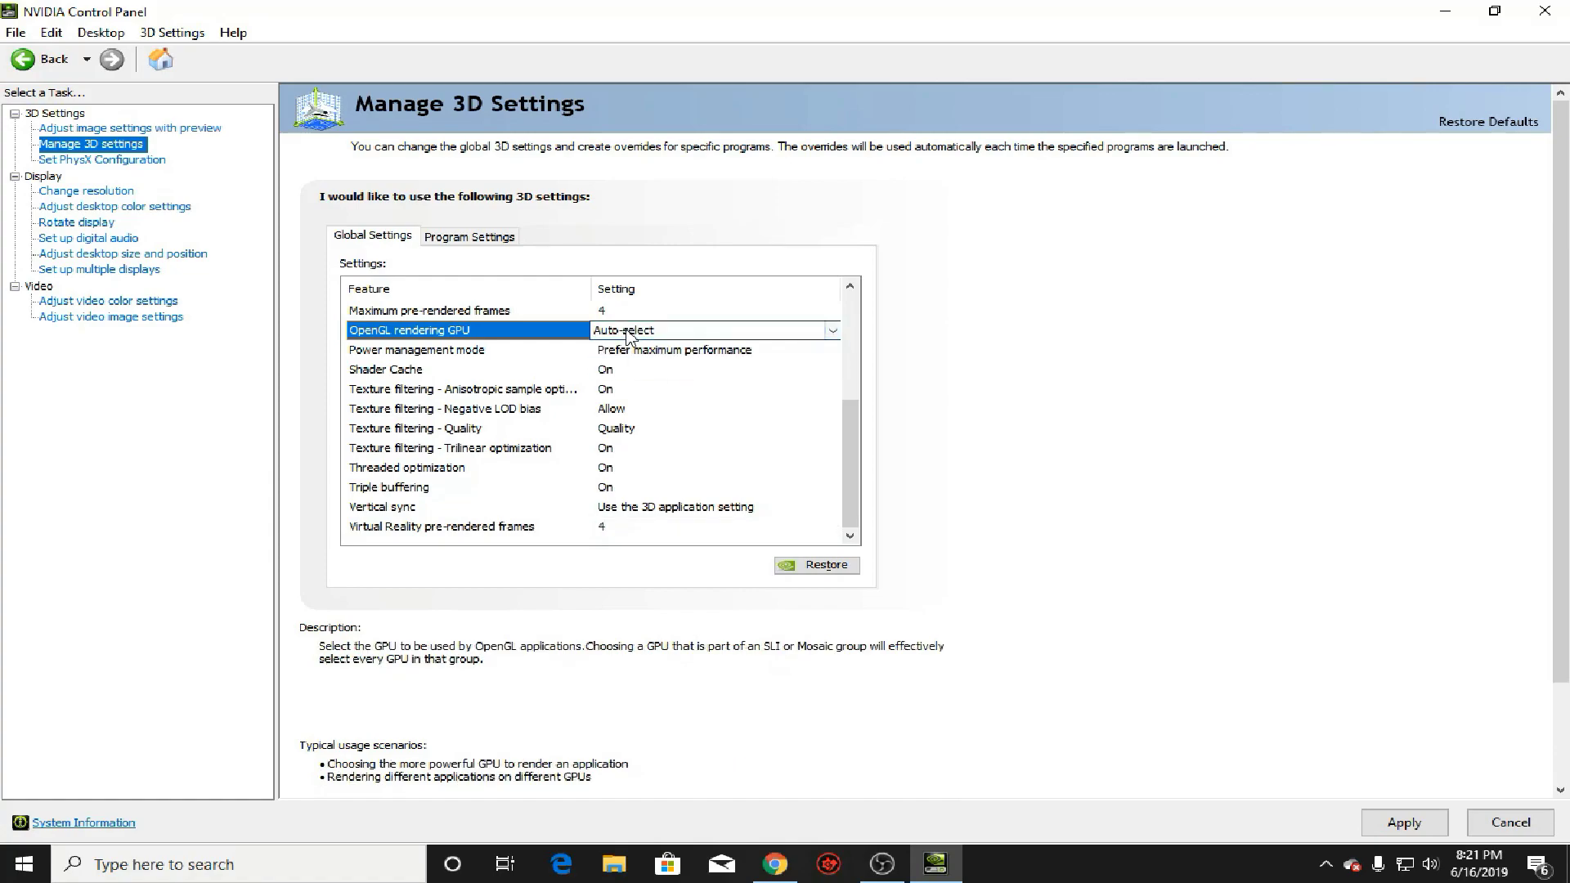
left_click(634, 330)
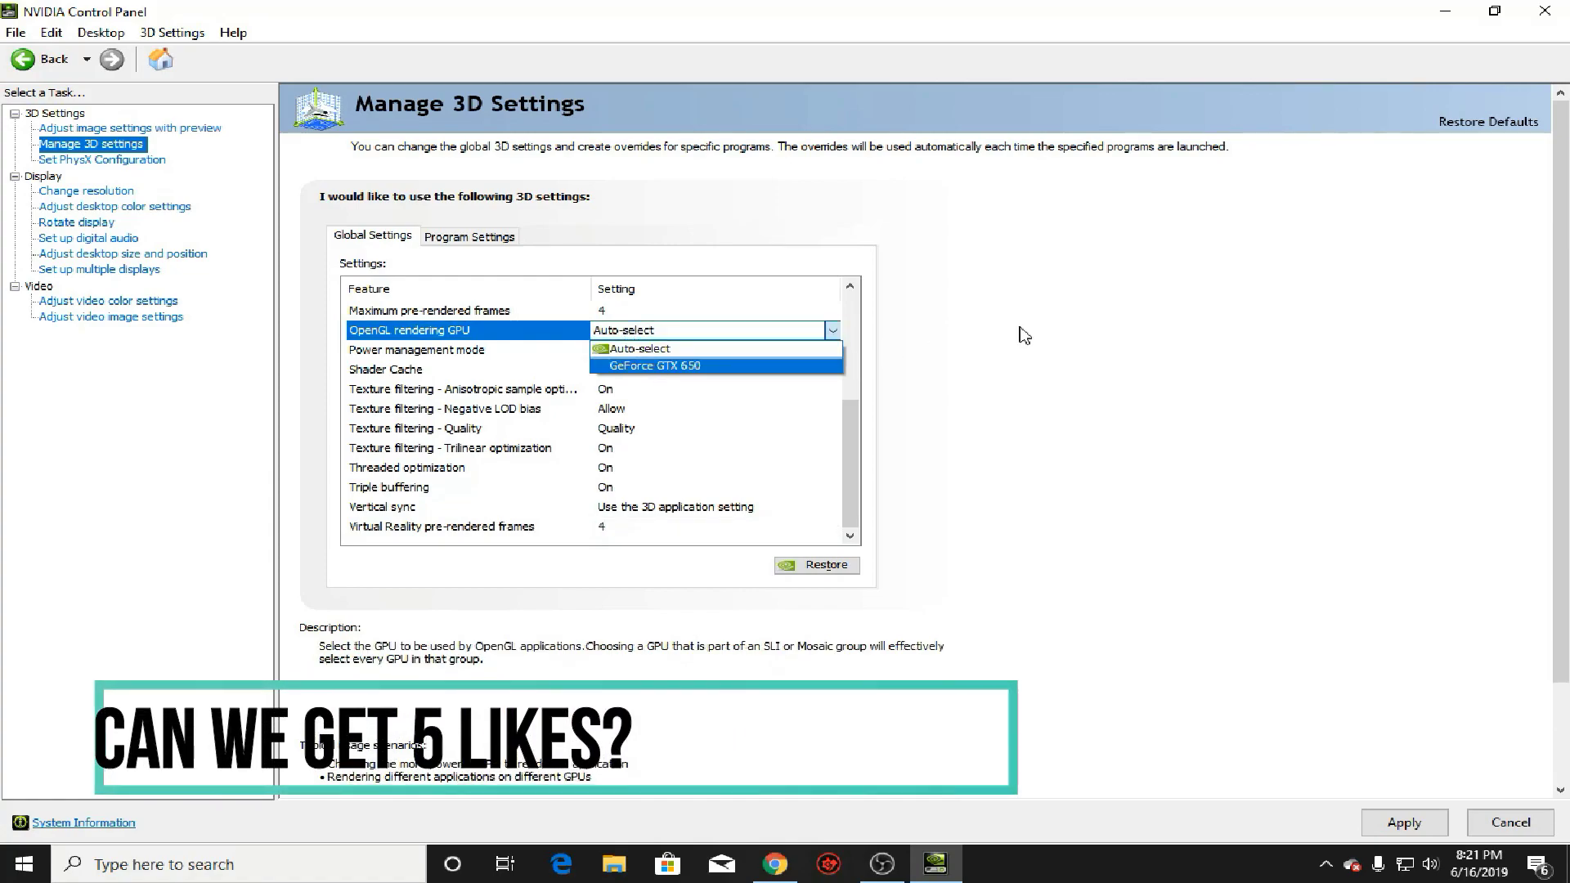
left_click(1130, 243)
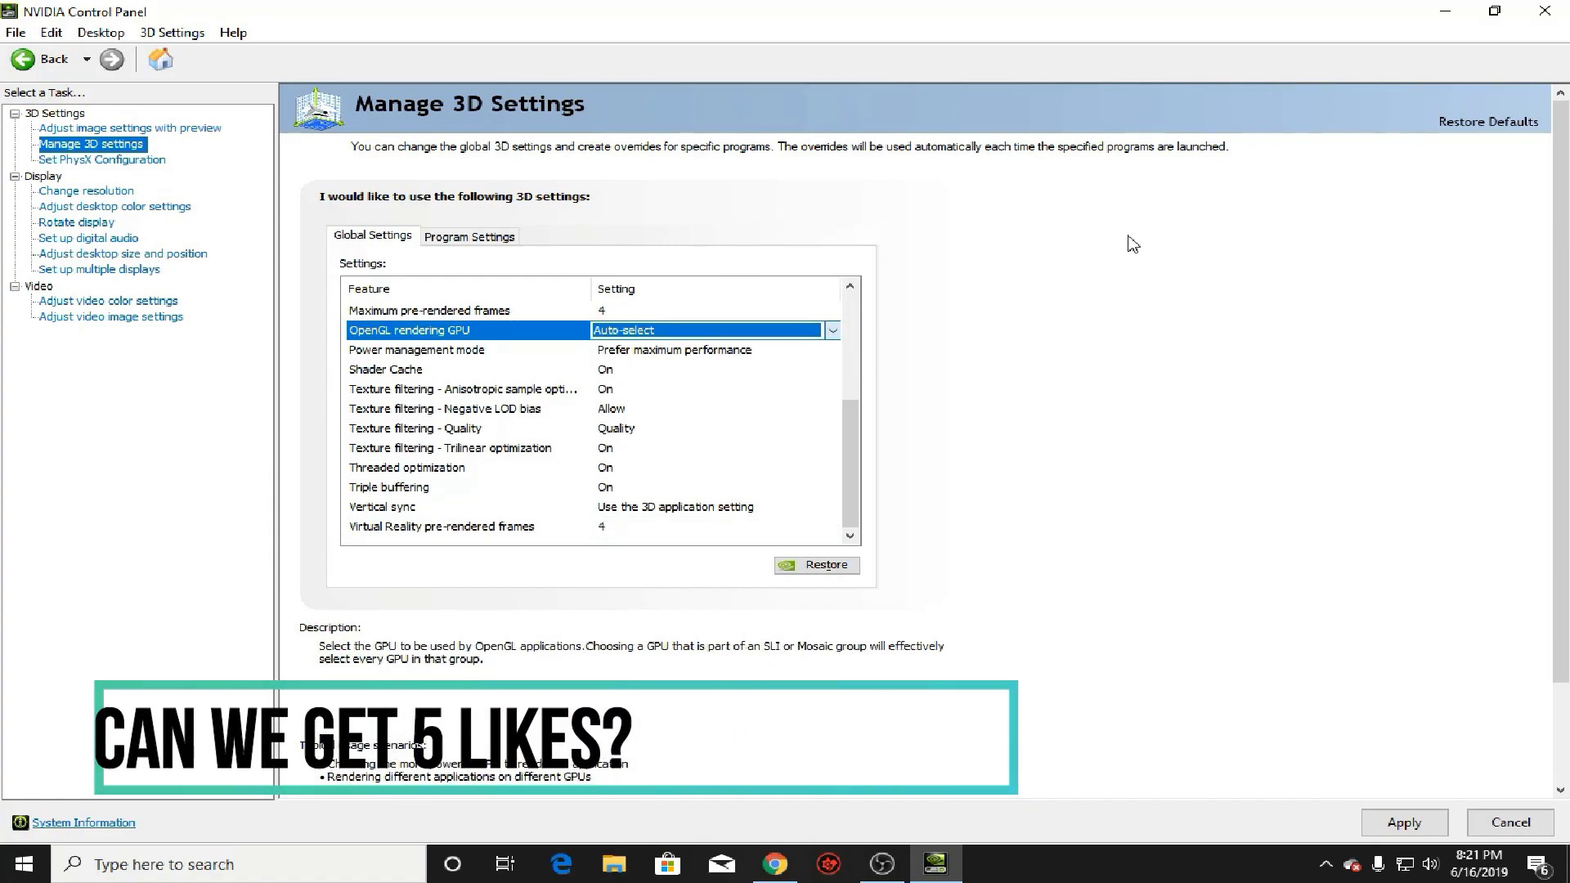
left_click(723, 357)
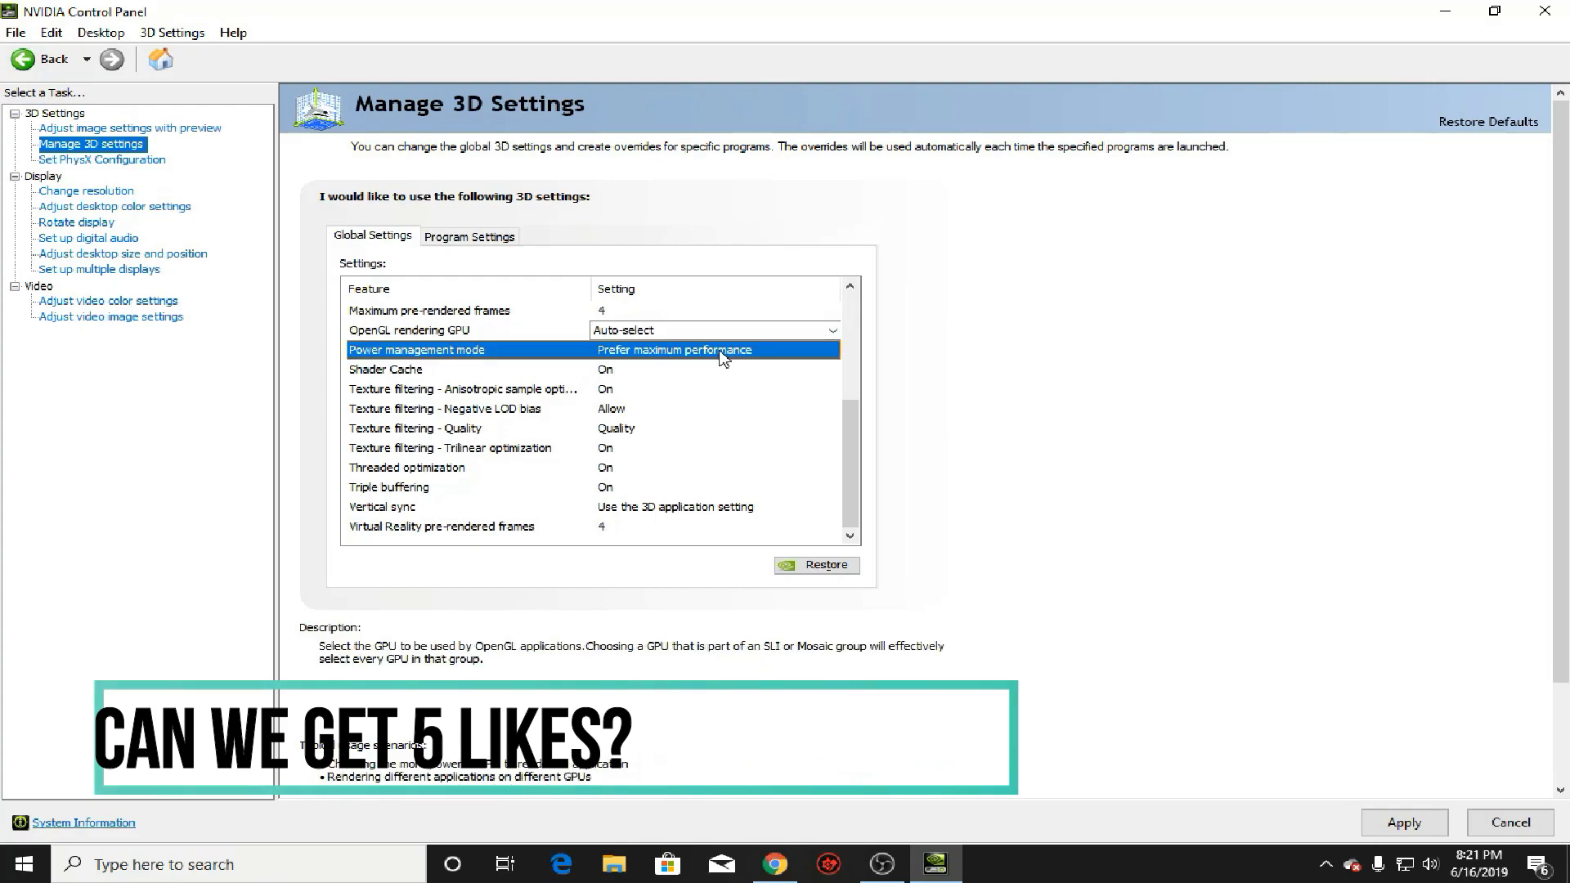
left_click(723, 358)
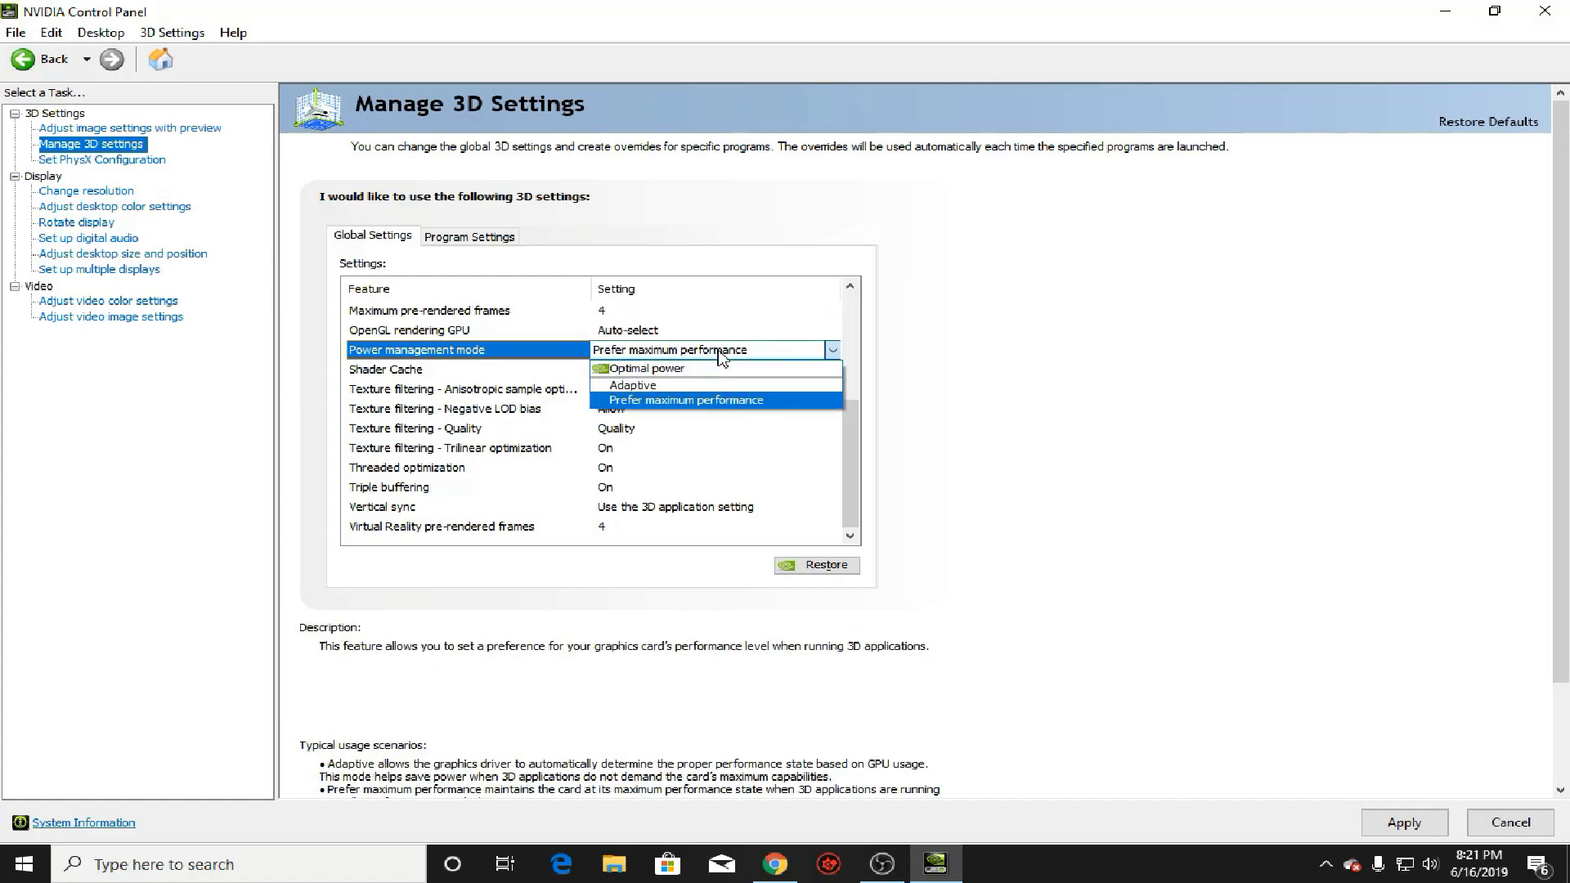
left_click(773, 401)
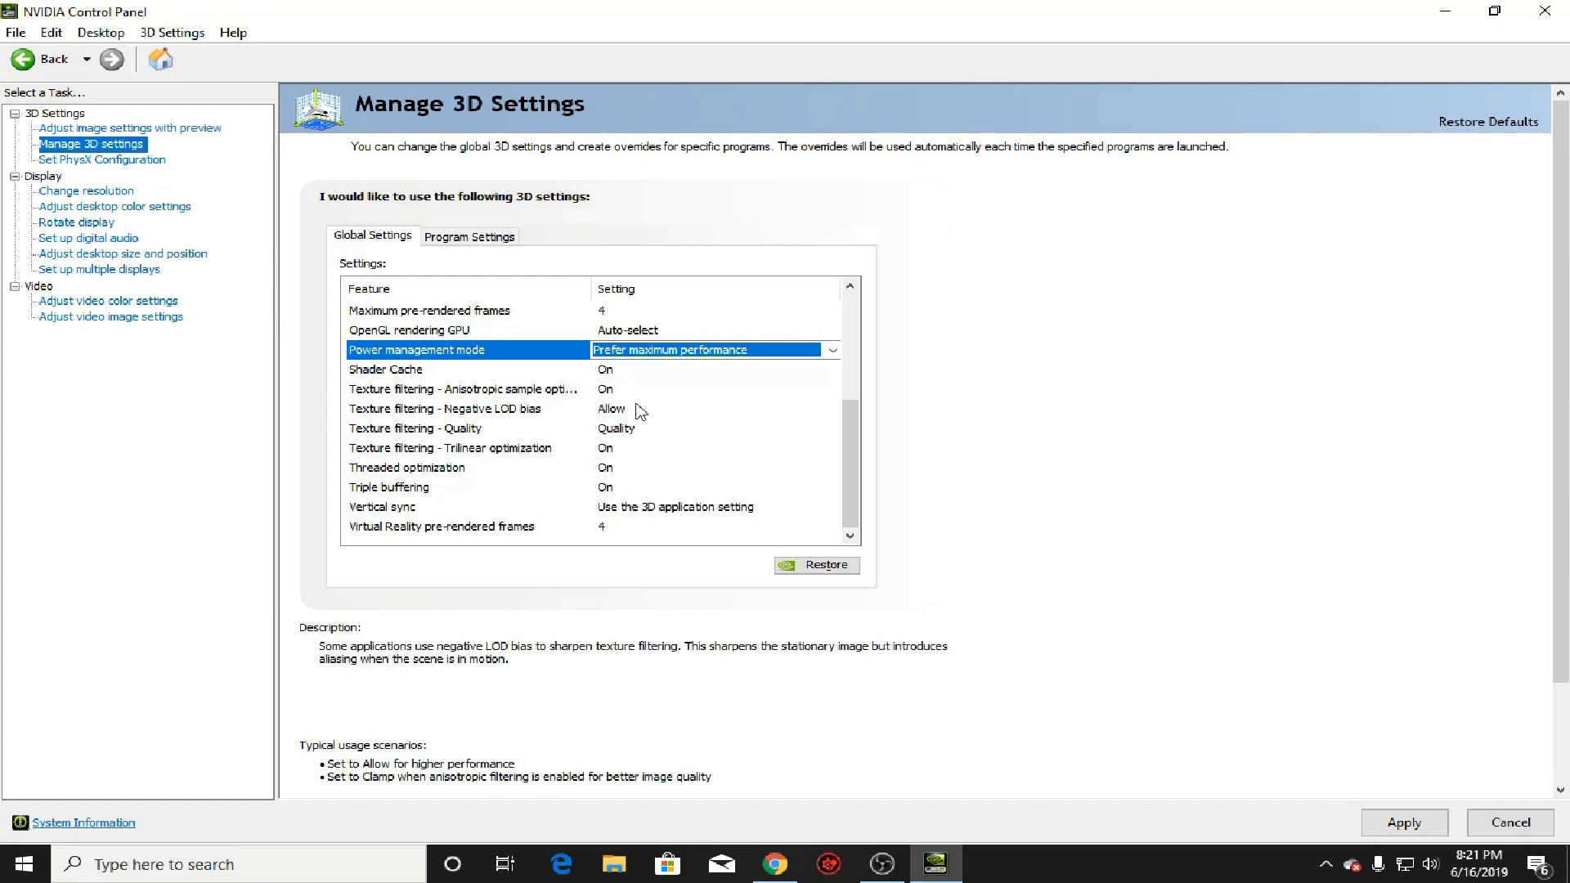
left_click(609, 435)
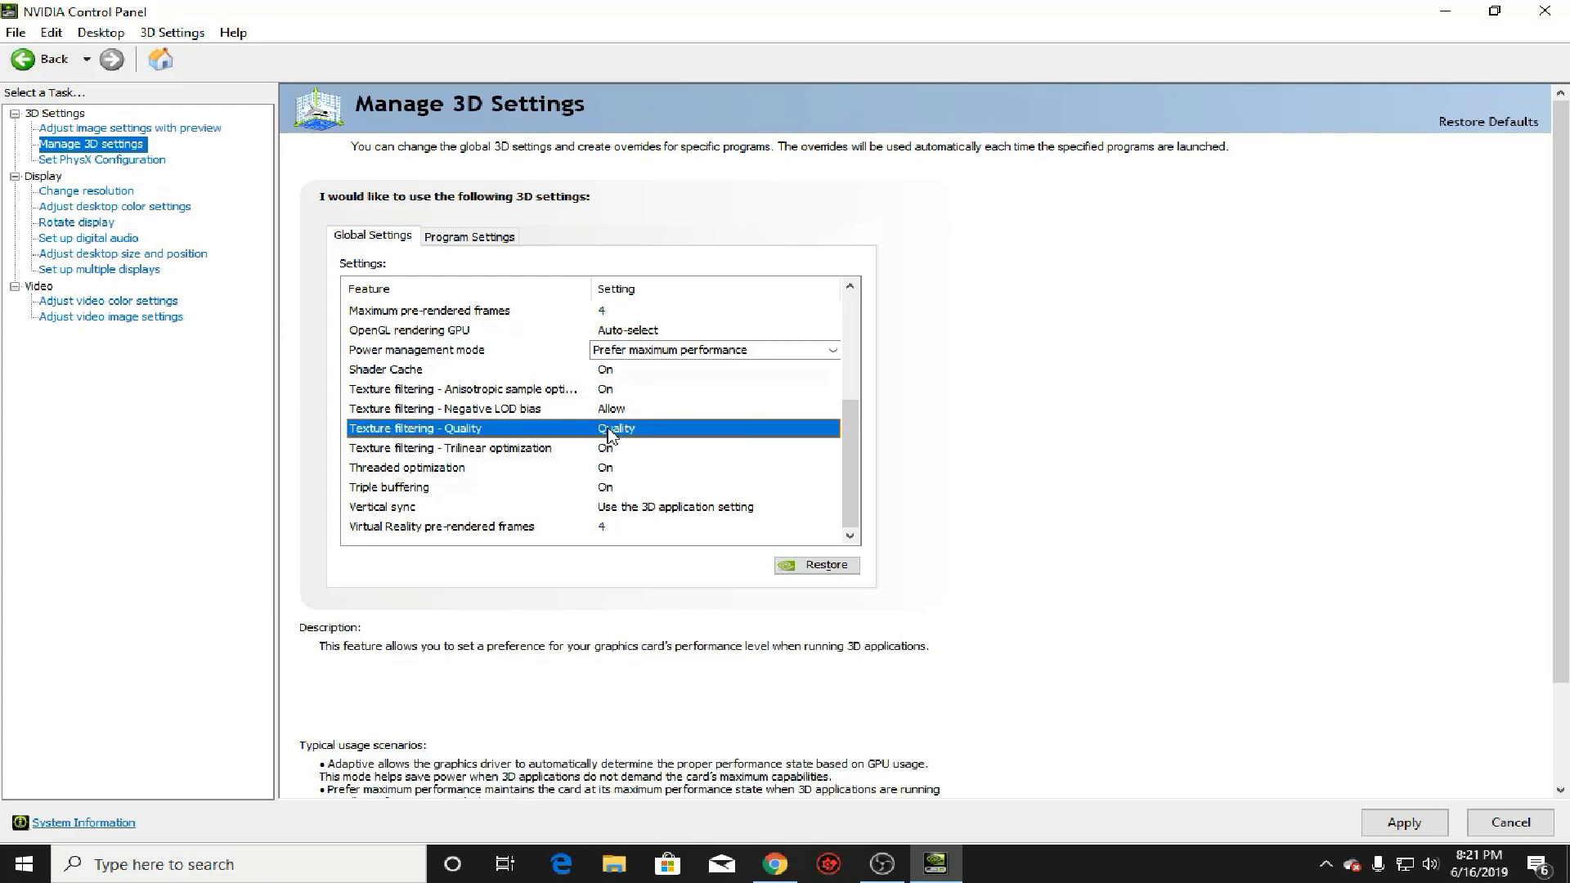
left_click(609, 435)
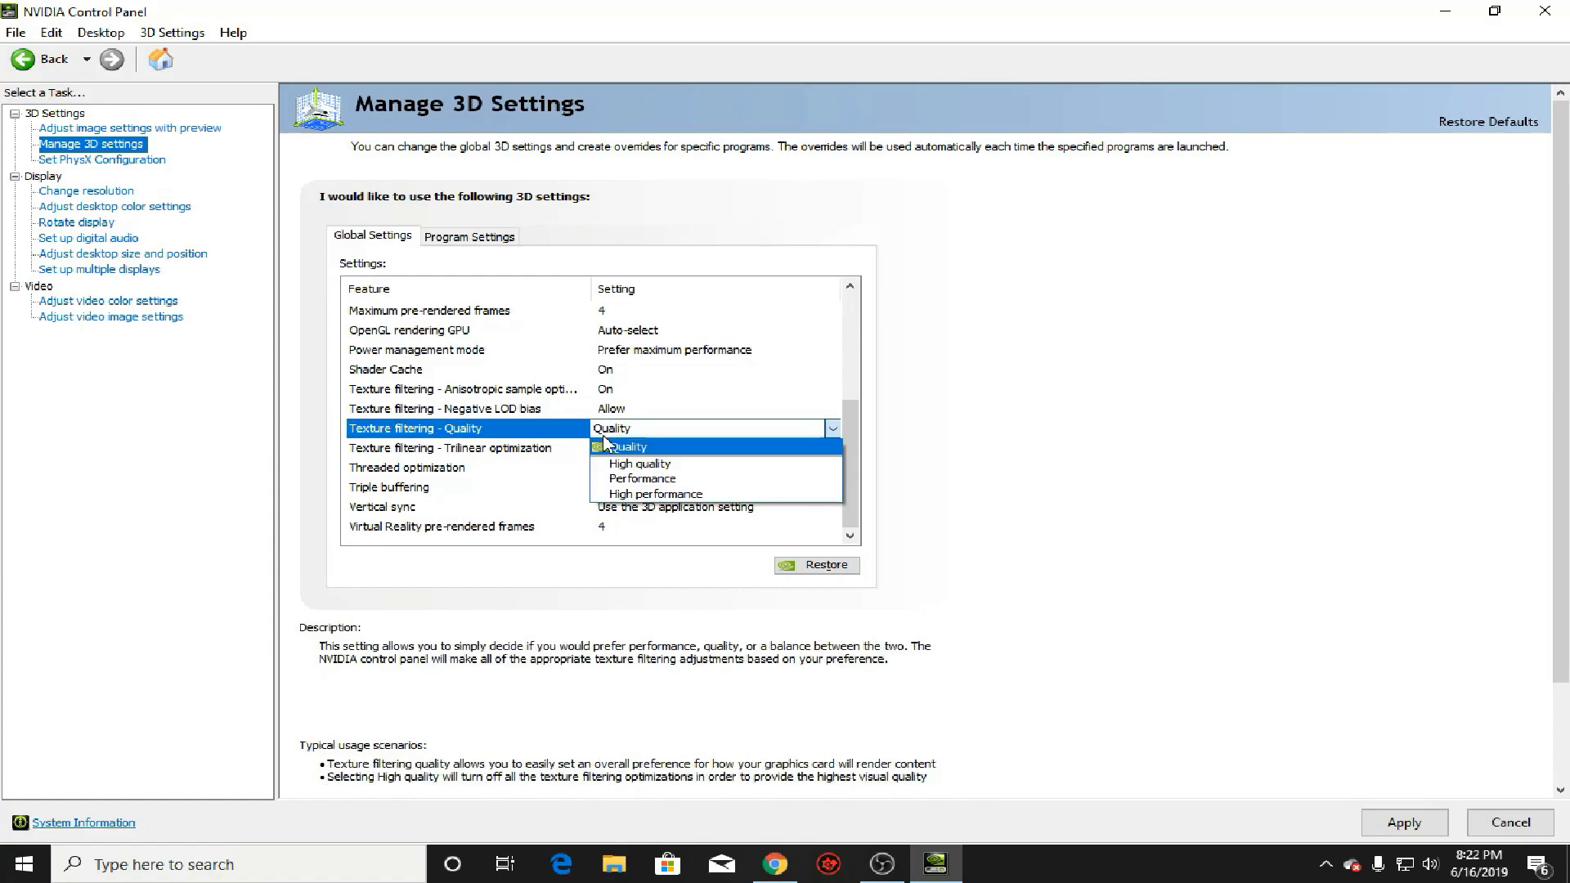
left_click(1018, 449)
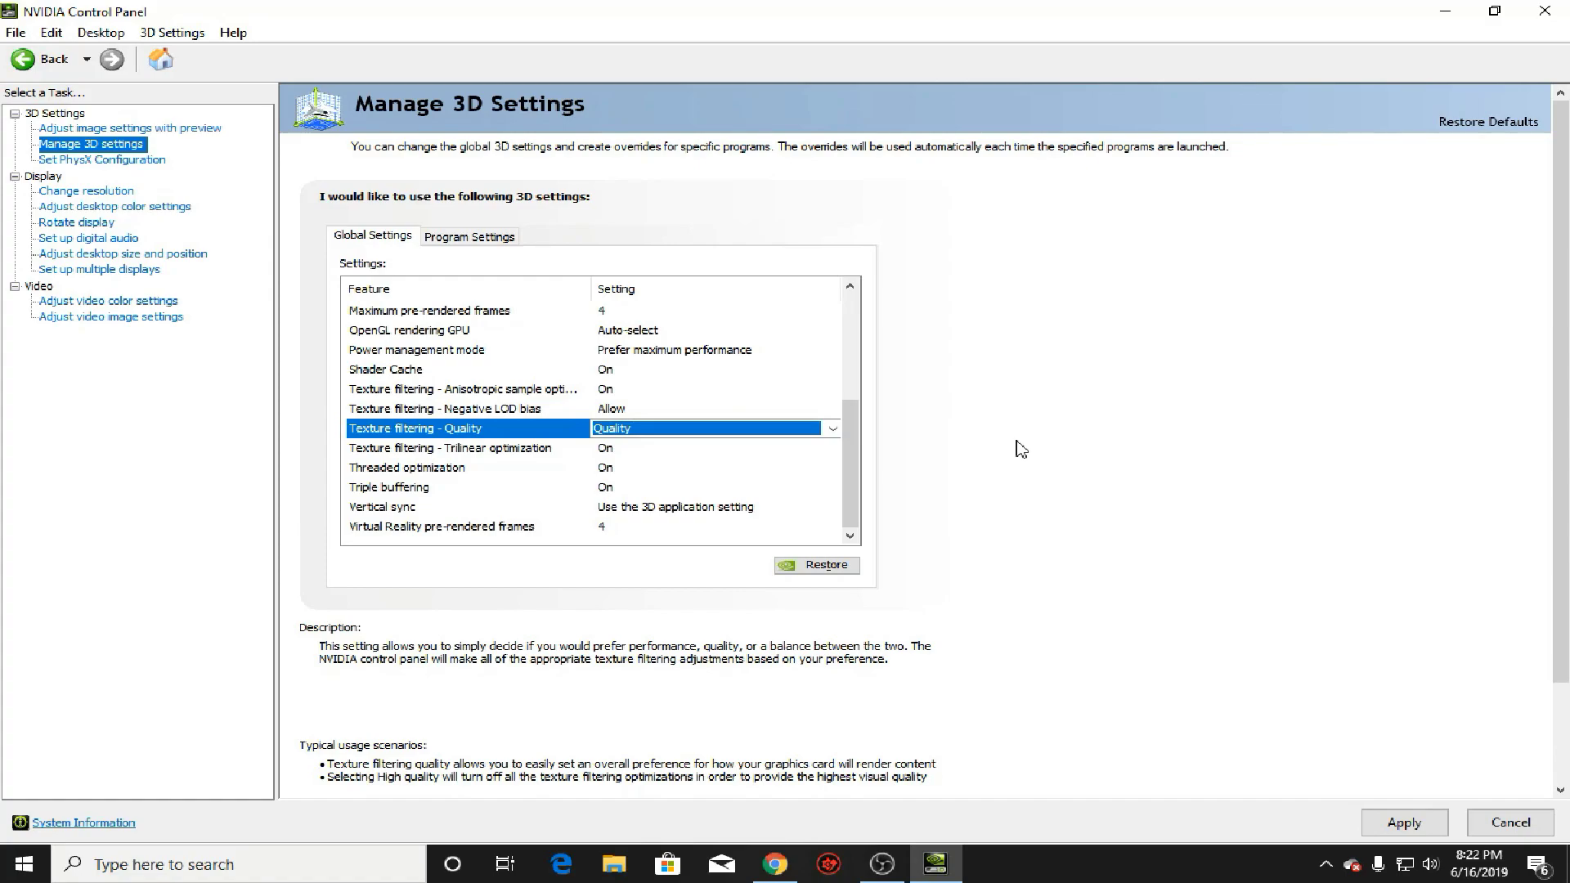
left_click(736, 431)
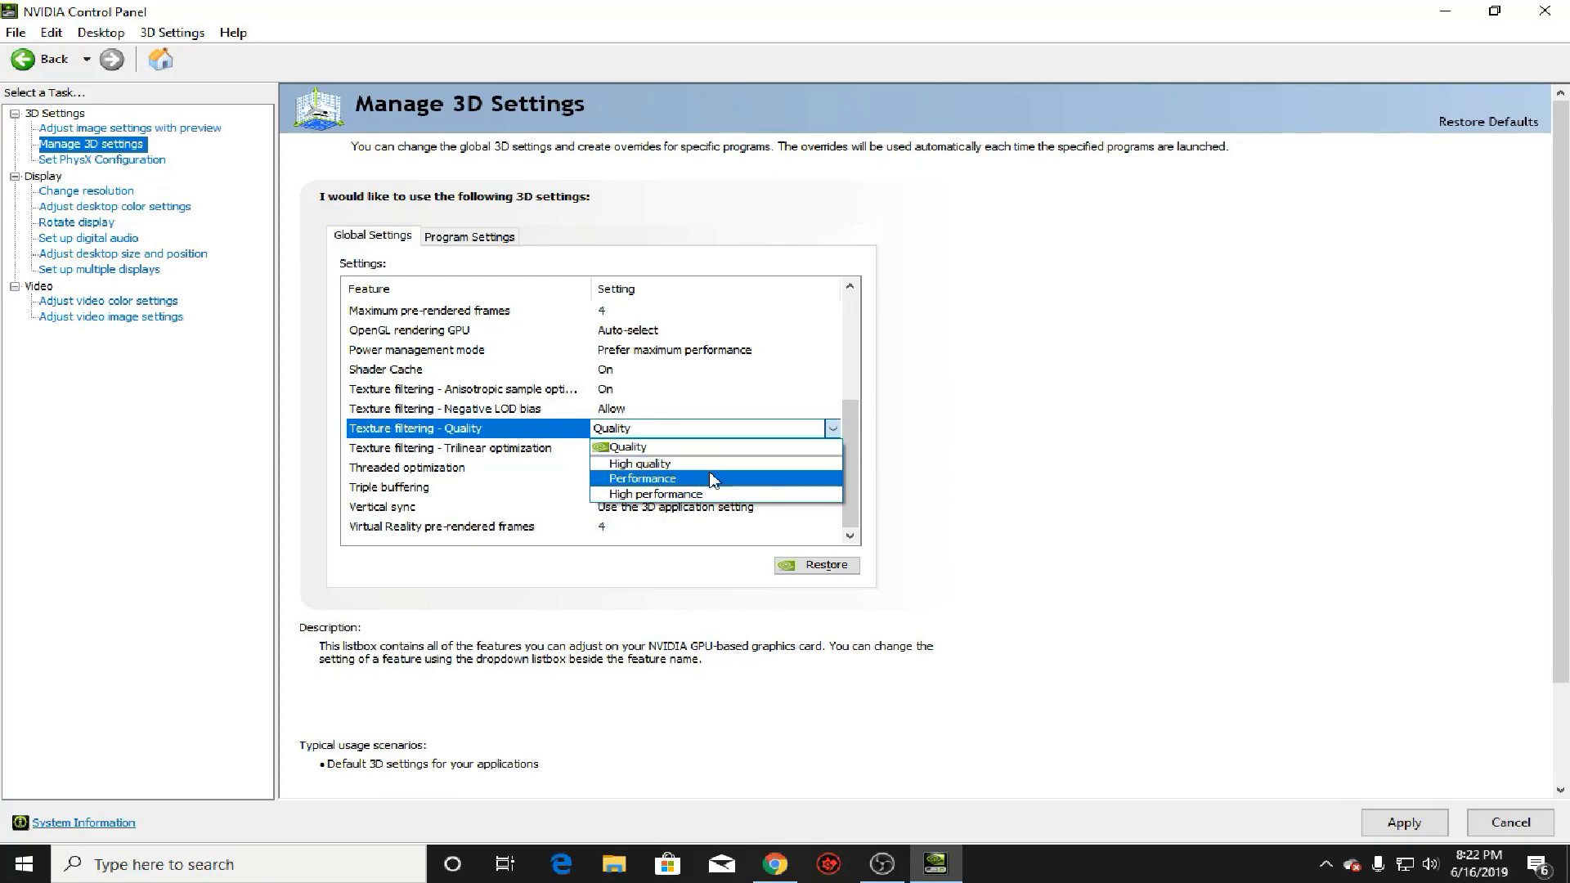
left_click(913, 445)
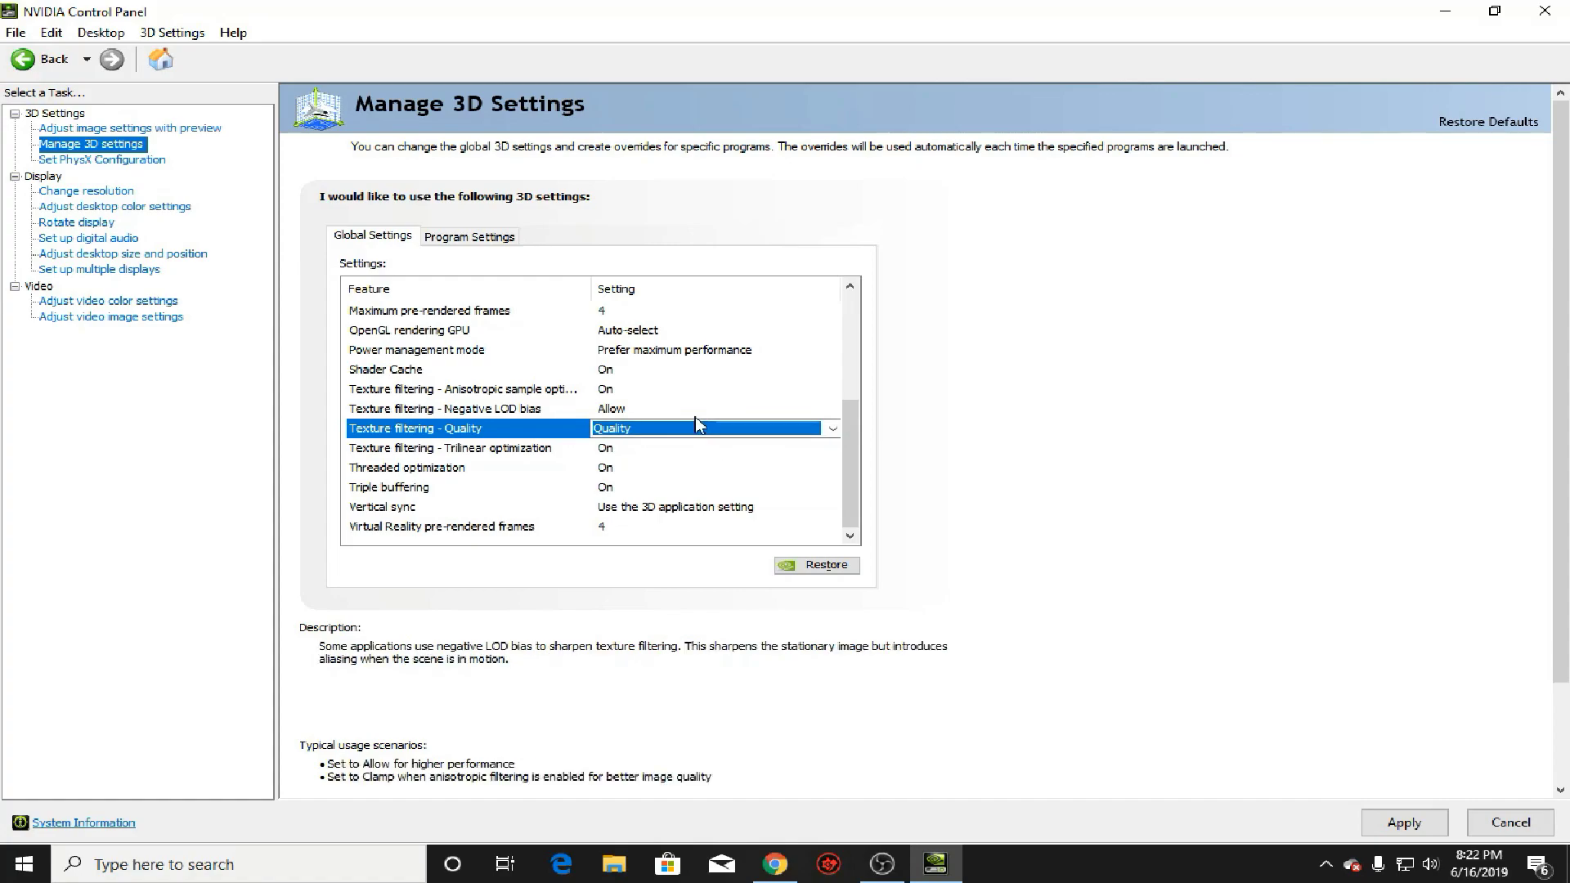
left_click(524, 449)
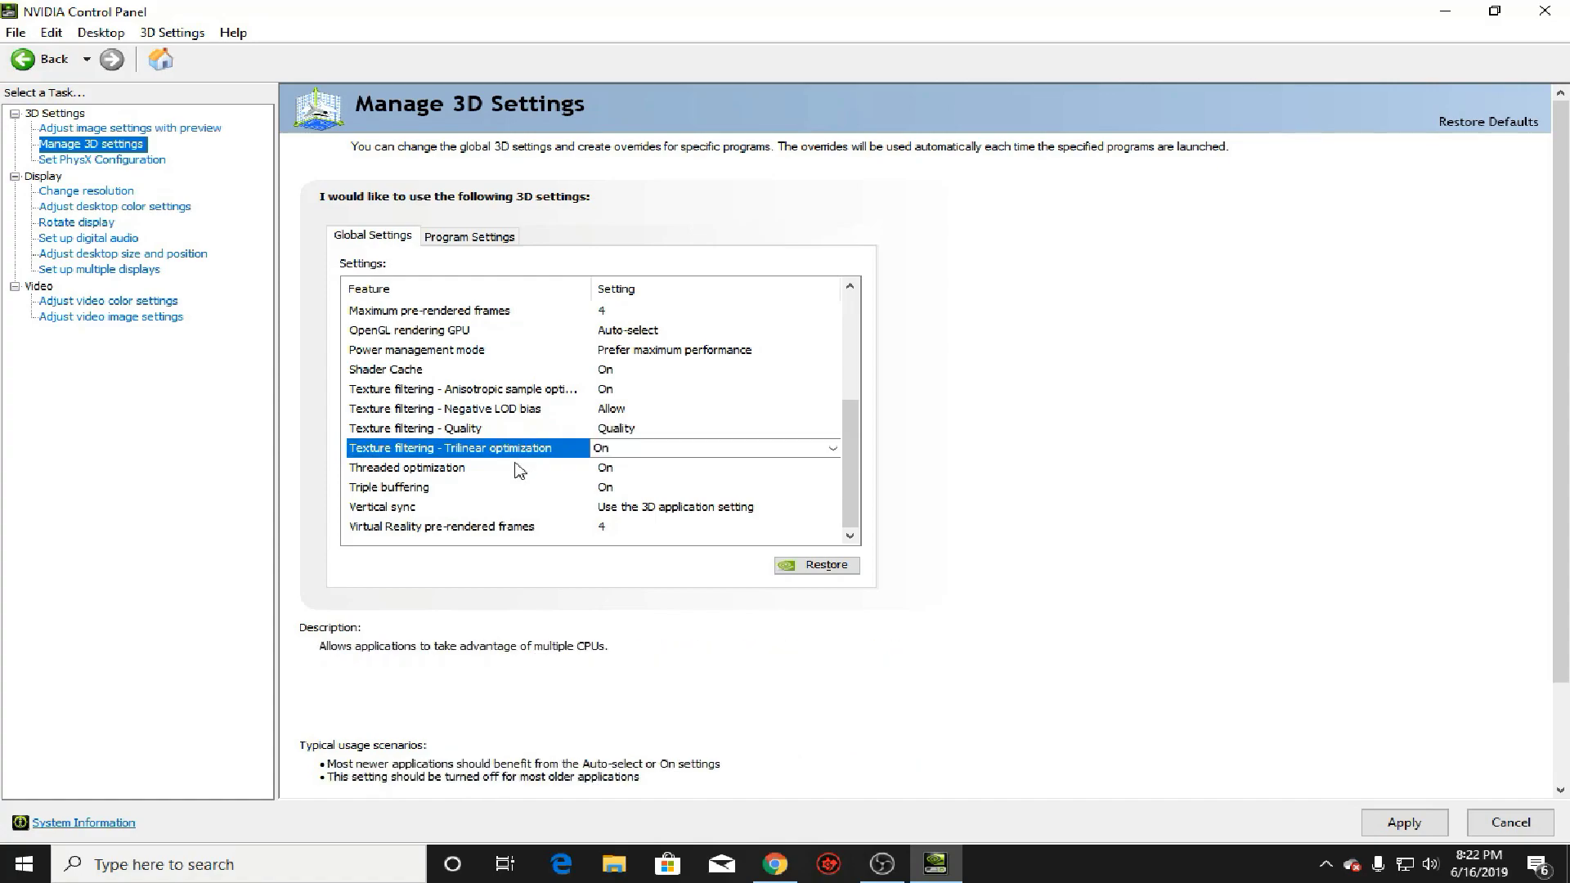
left_click(516, 467)
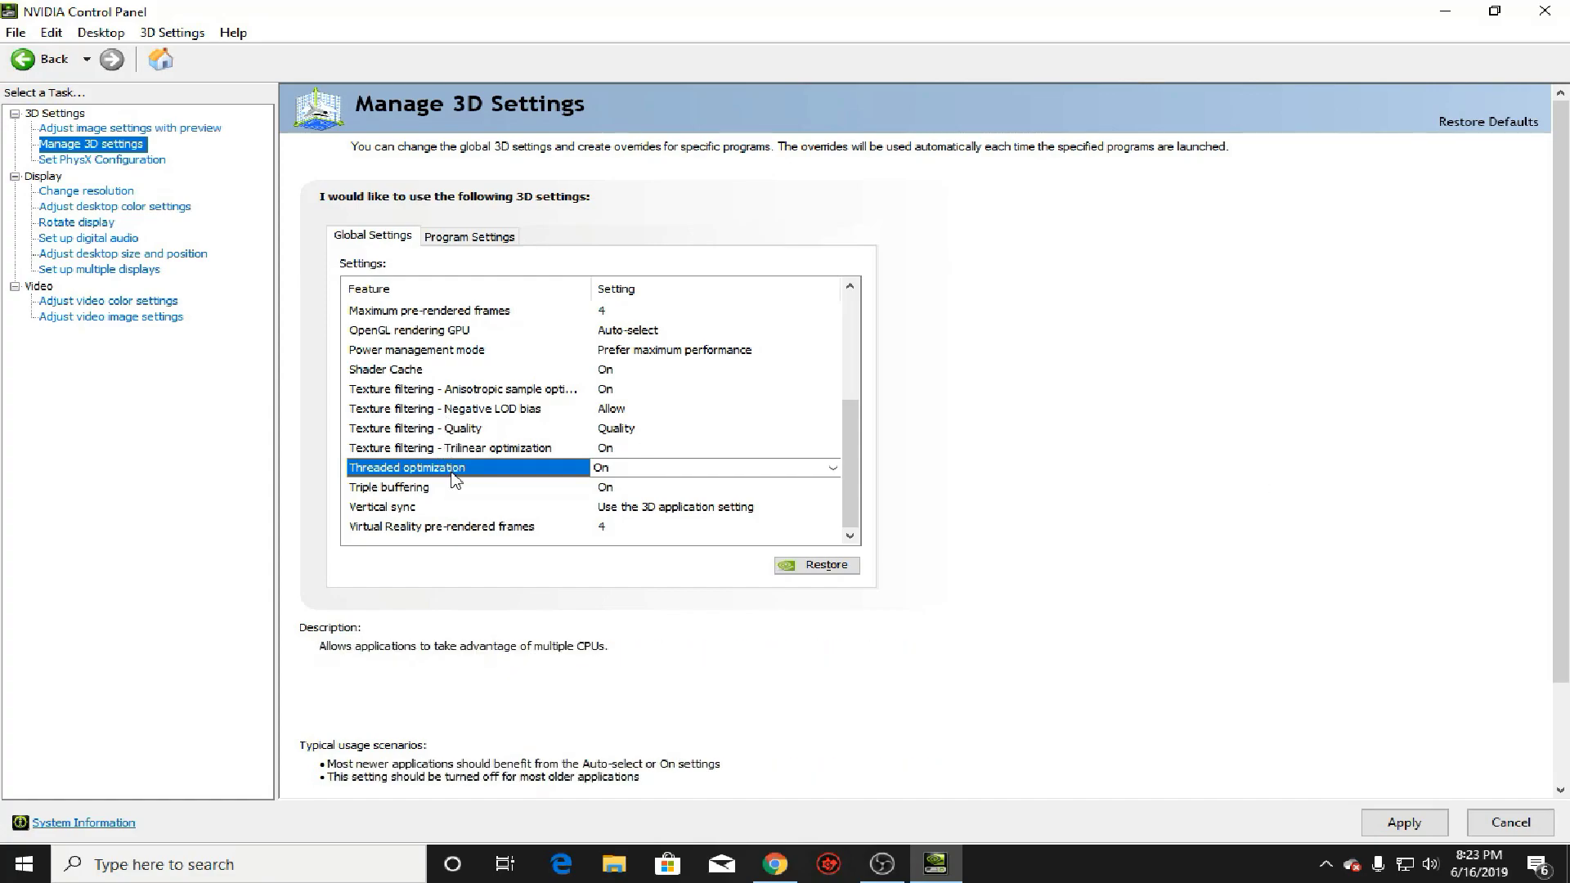
mouse_move(447, 491)
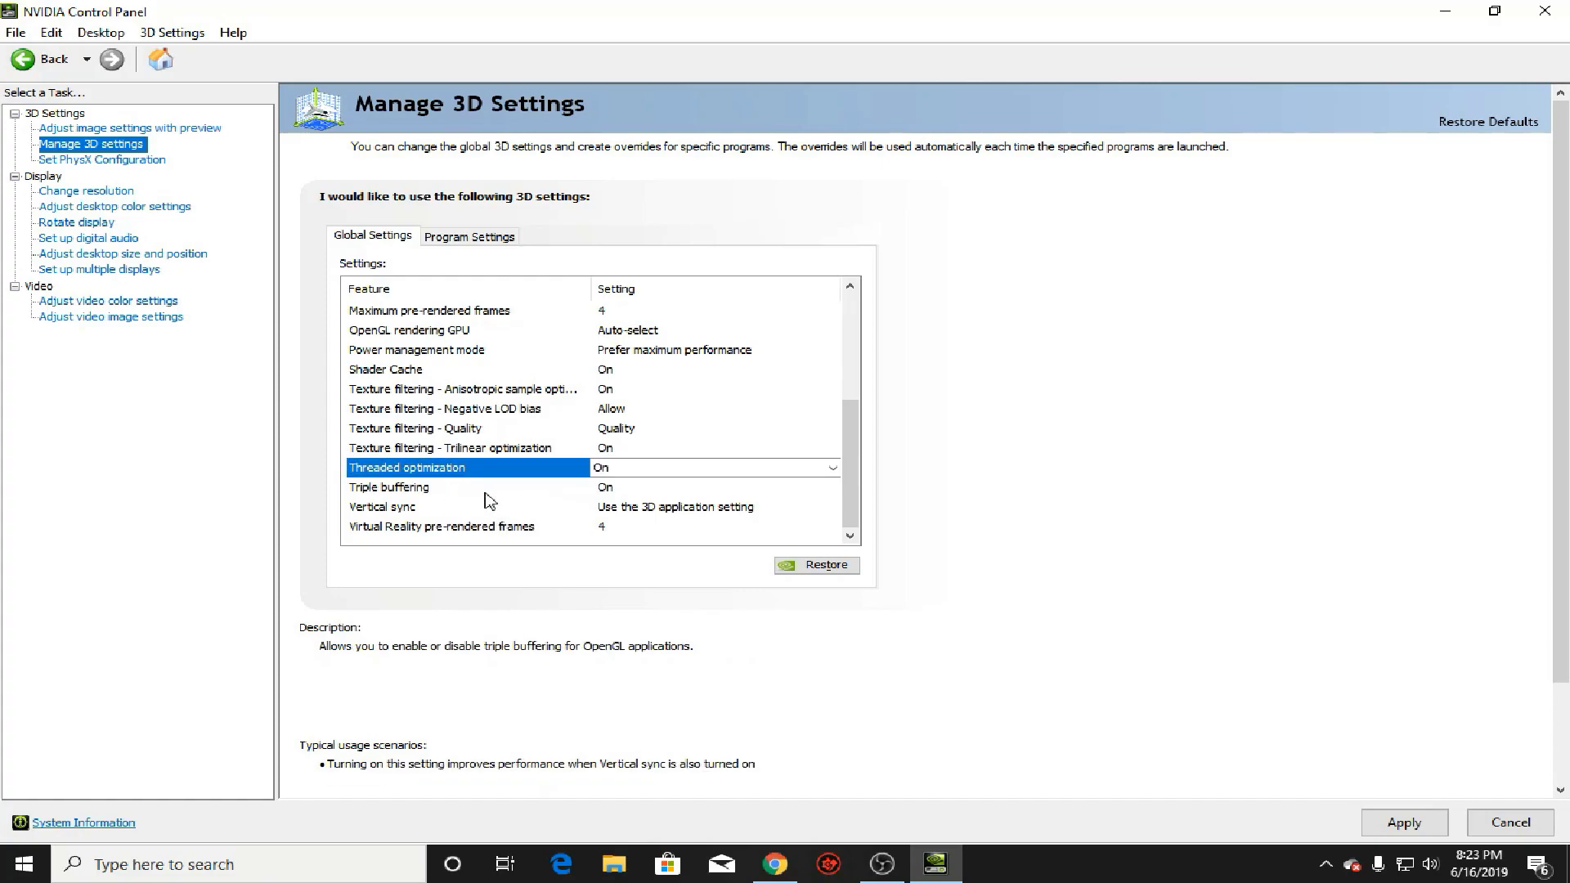
left_click(489, 496)
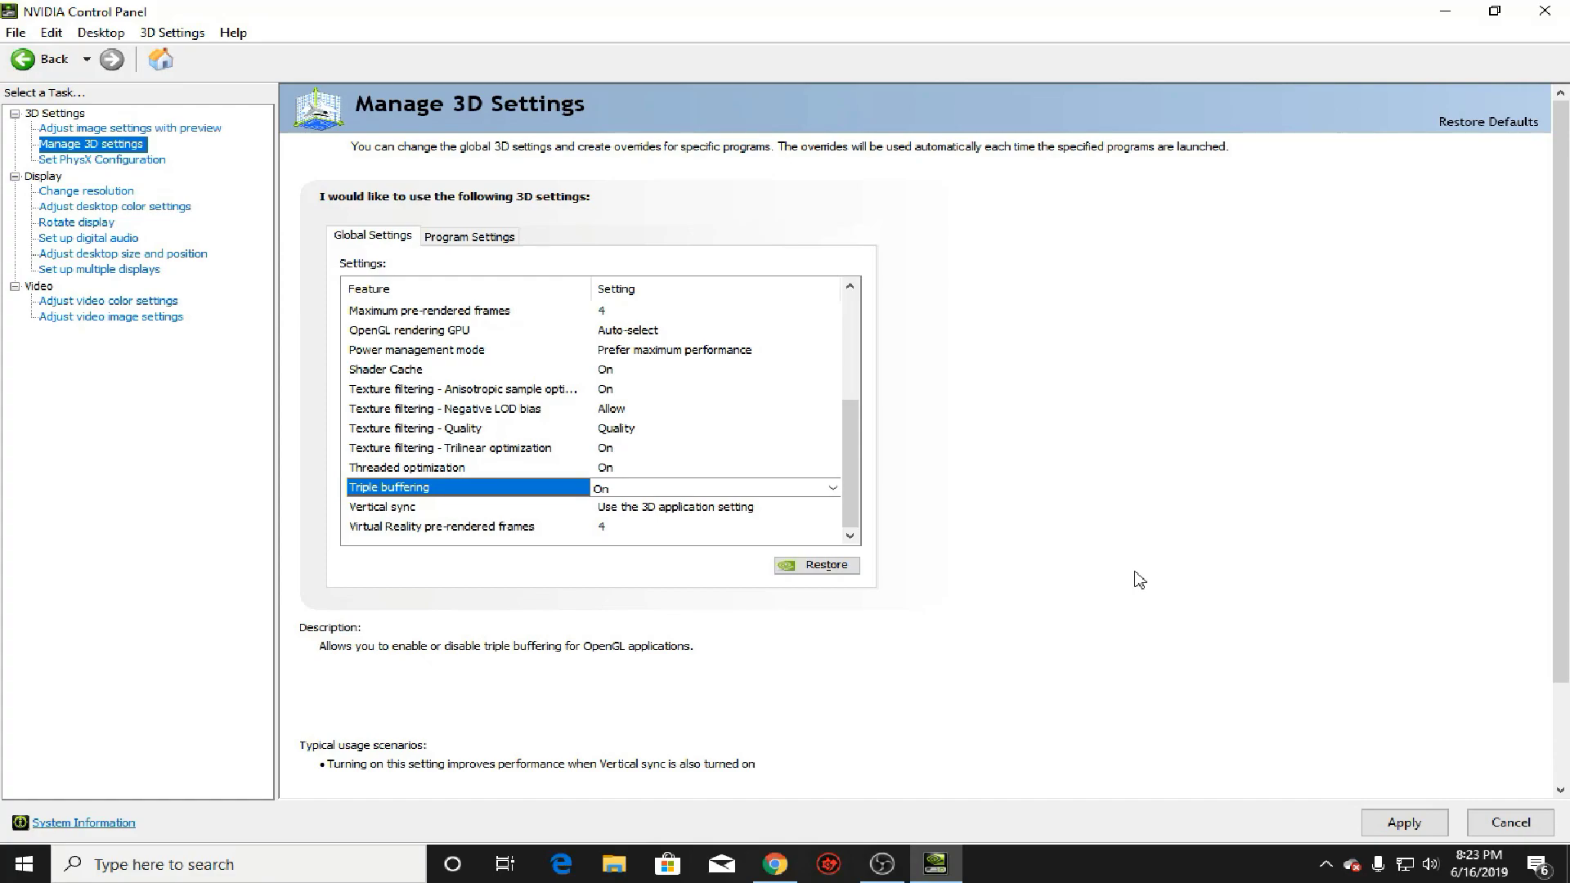
Keep Vertical sync on Use the 3D application setting and apply the global 3D settings.
mouse_move(734, 509)
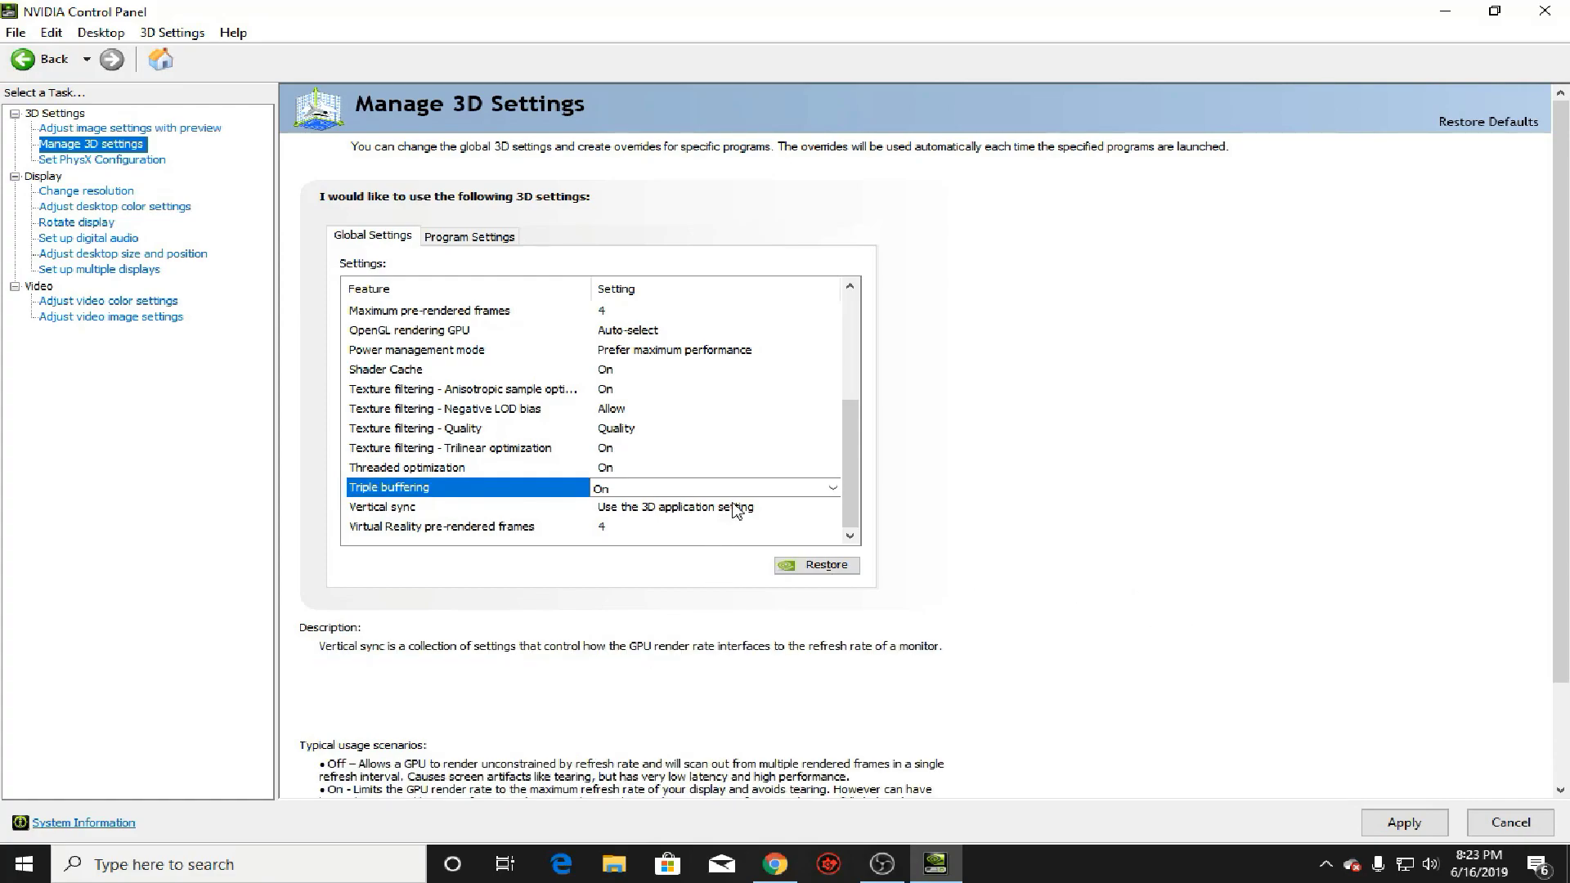
left_click(734, 509)
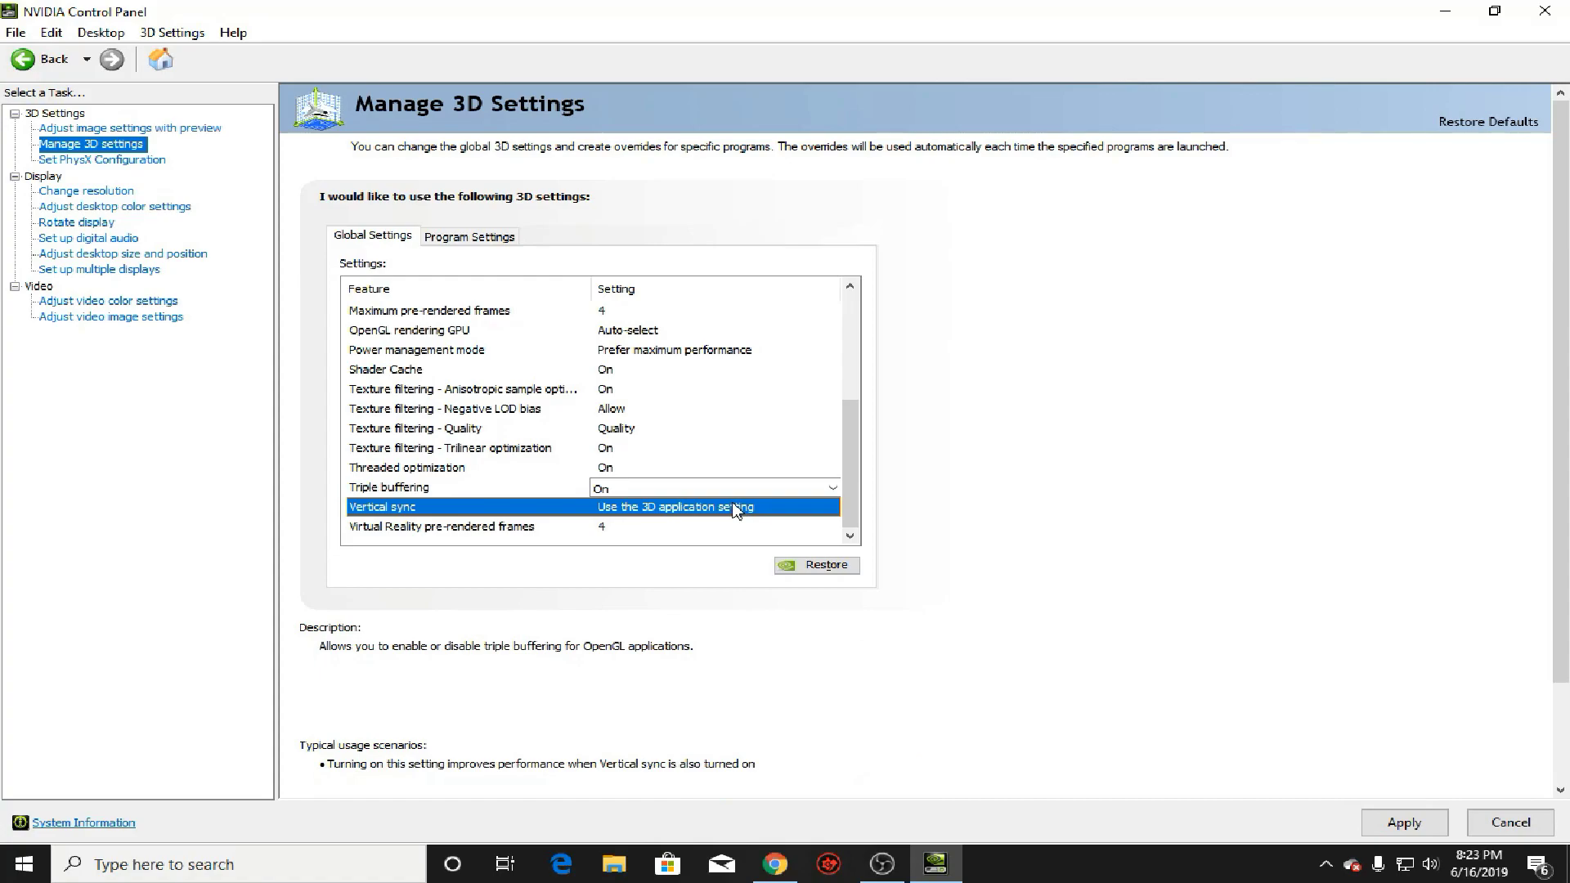
left_click(735, 507)
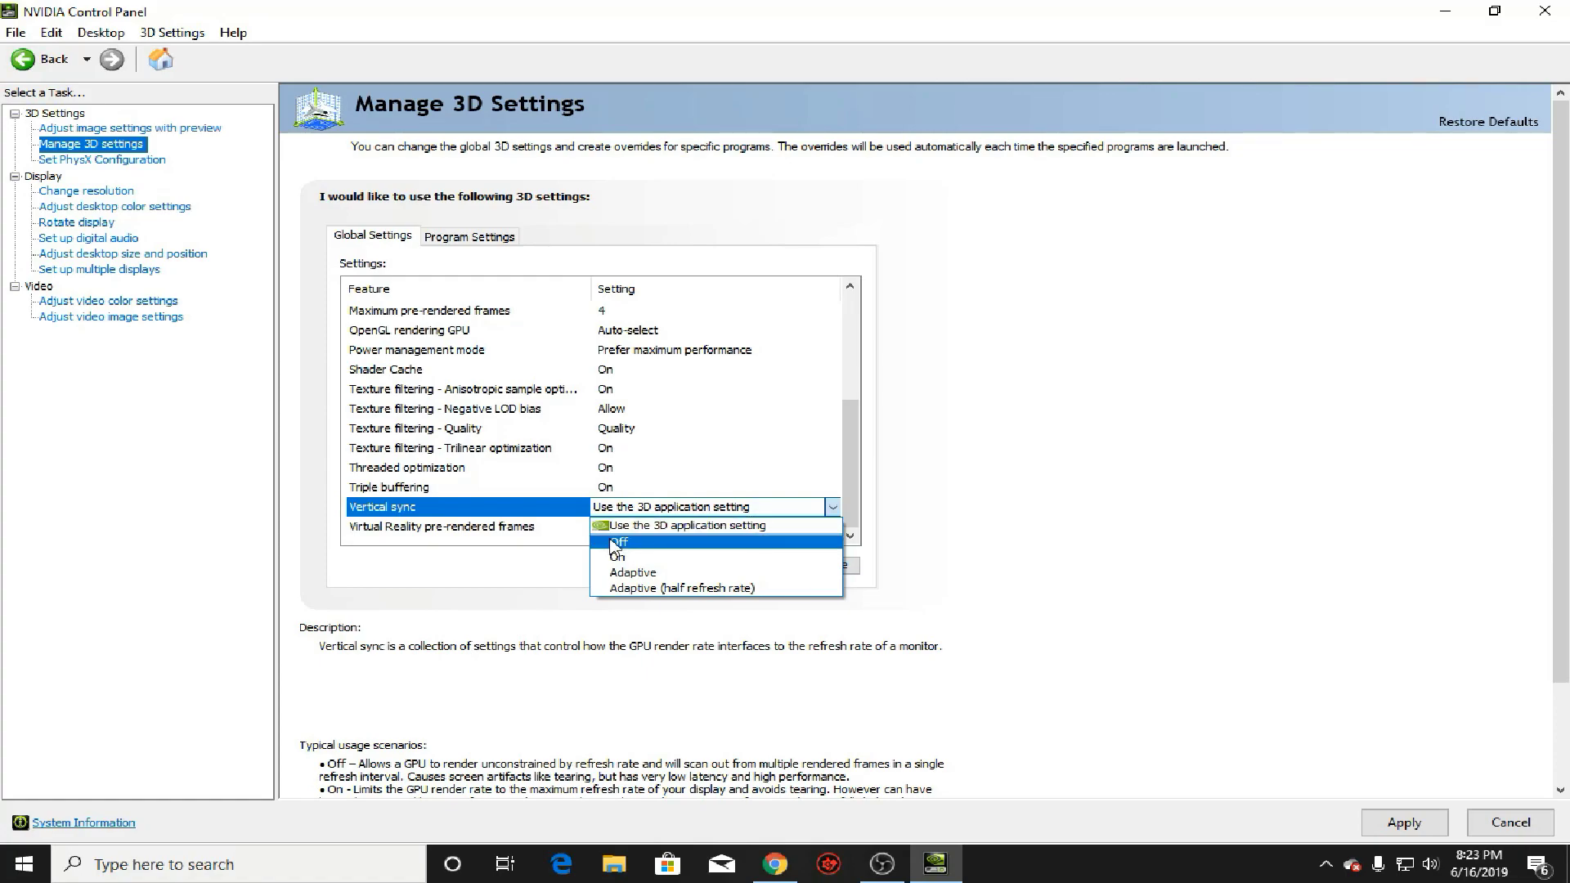
left_click(1140, 540)
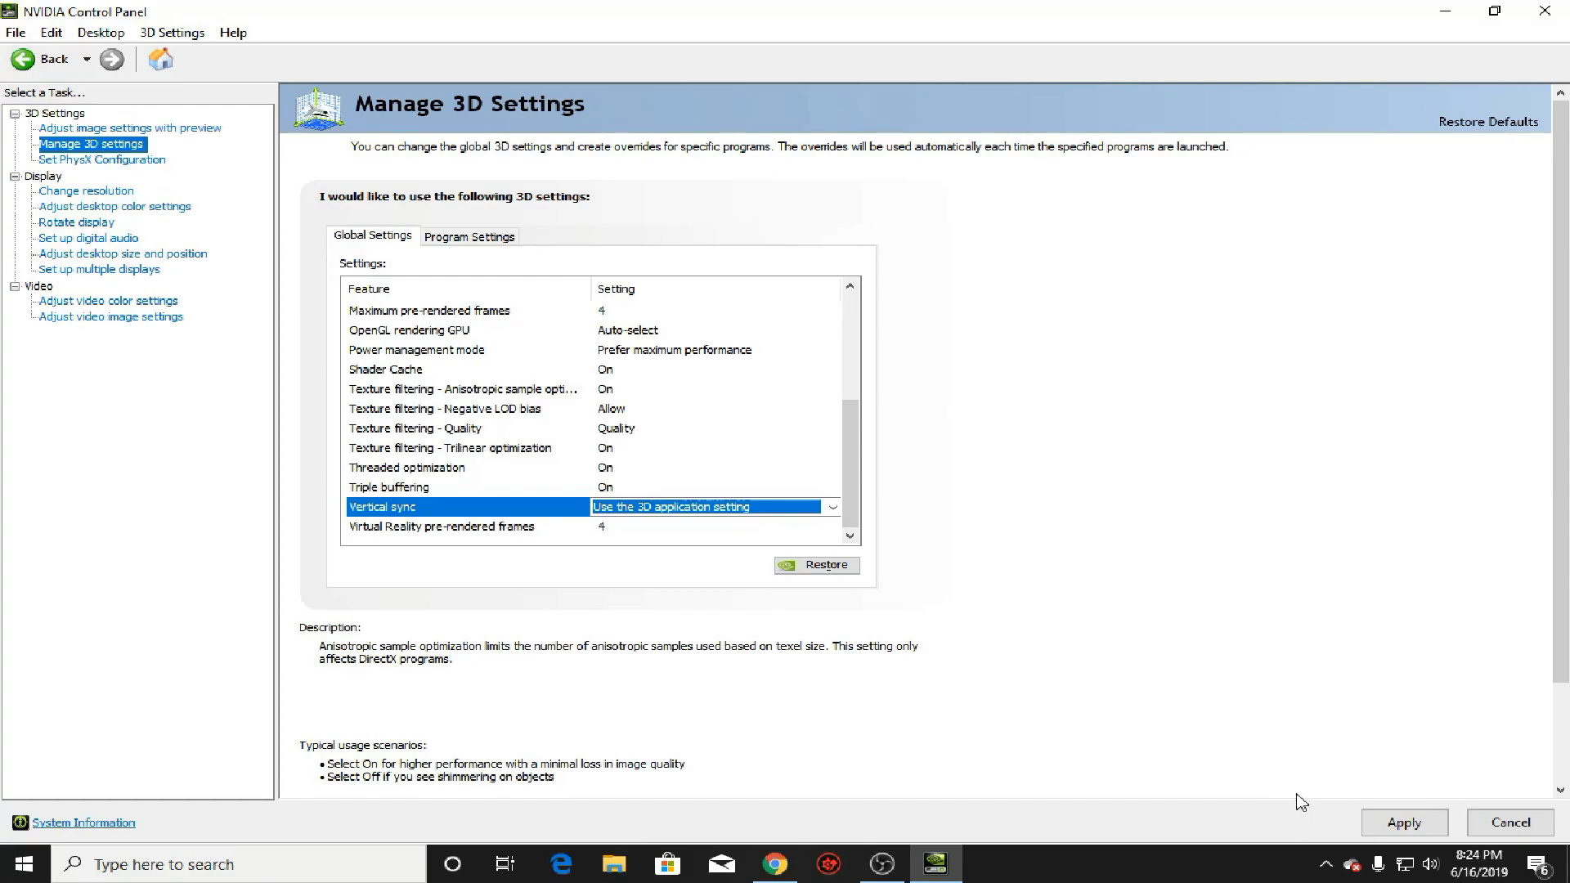
left_click(1371, 815)
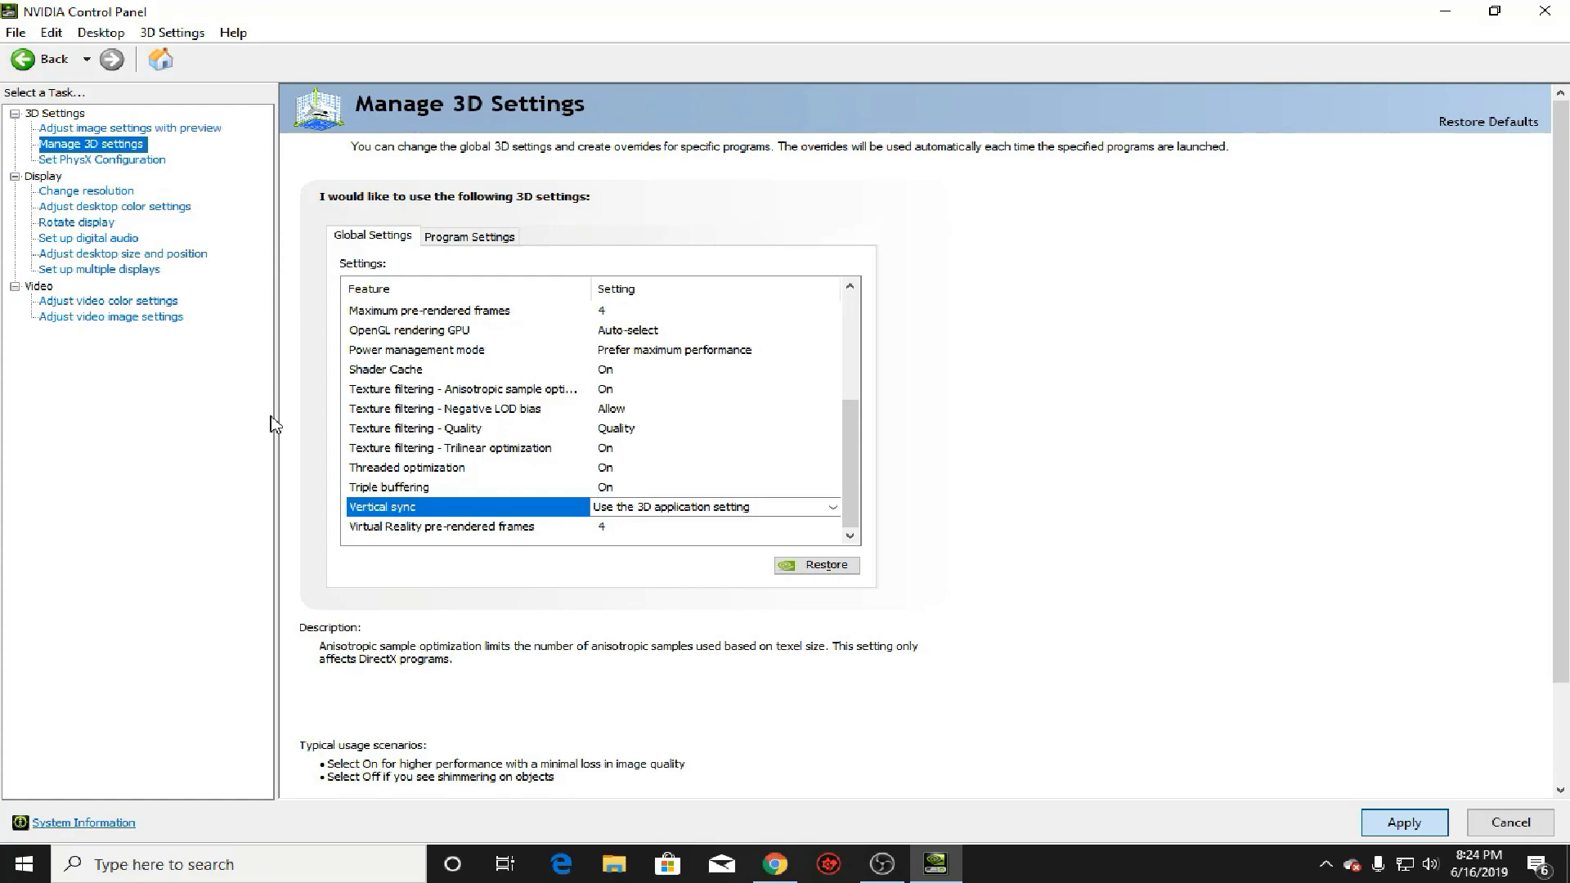
Switch to the Display > Change resolution page in the task tree.
scroll(274, 423, "up", 4)
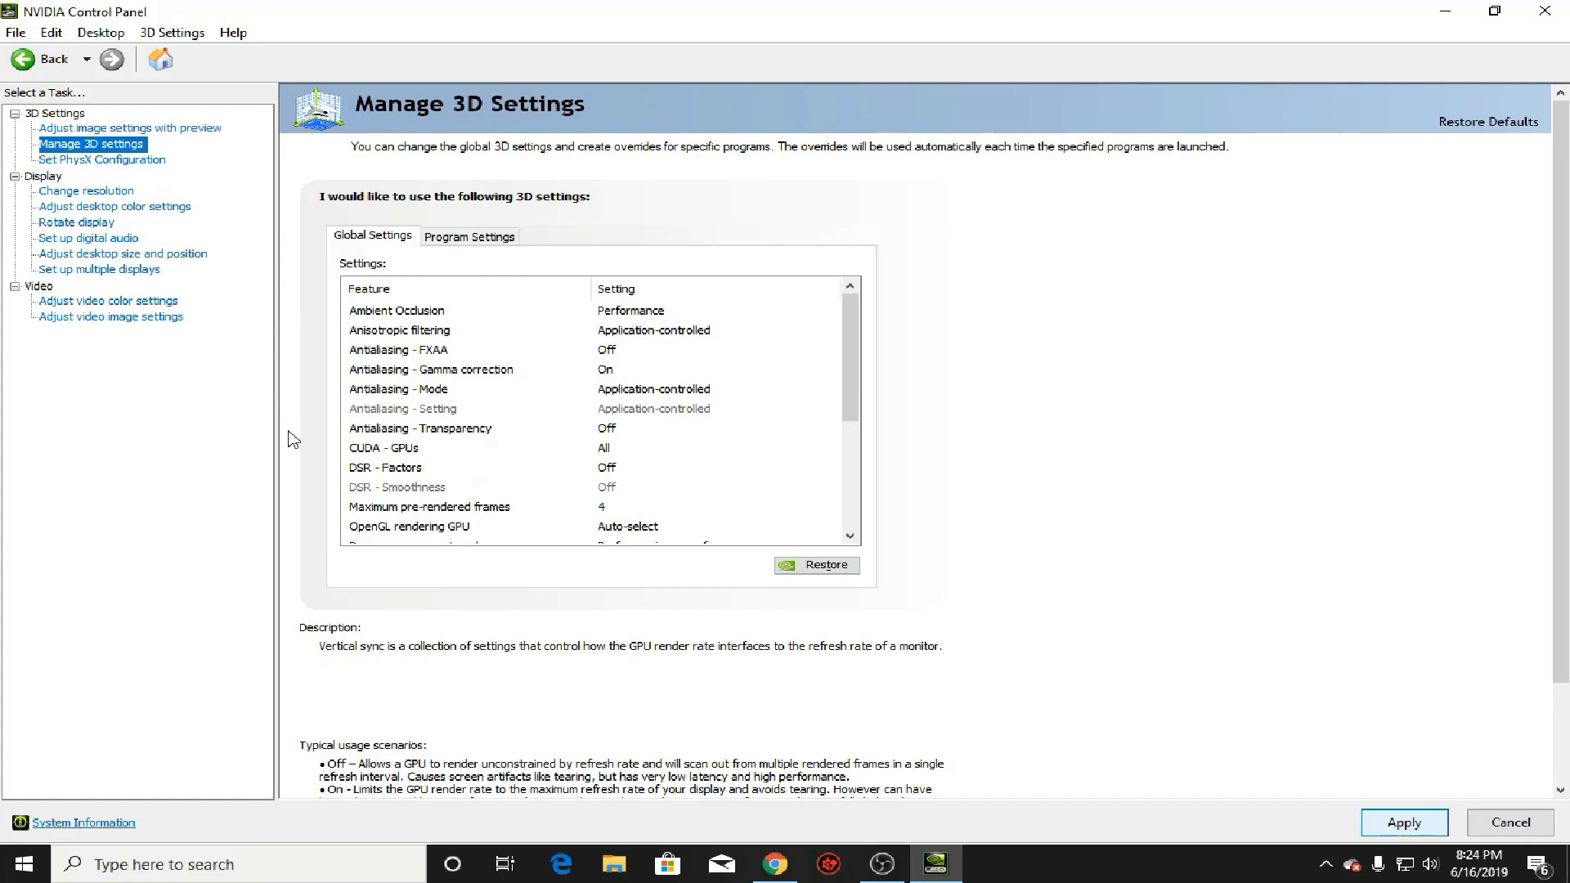
scroll(762, 538, "down", 3)
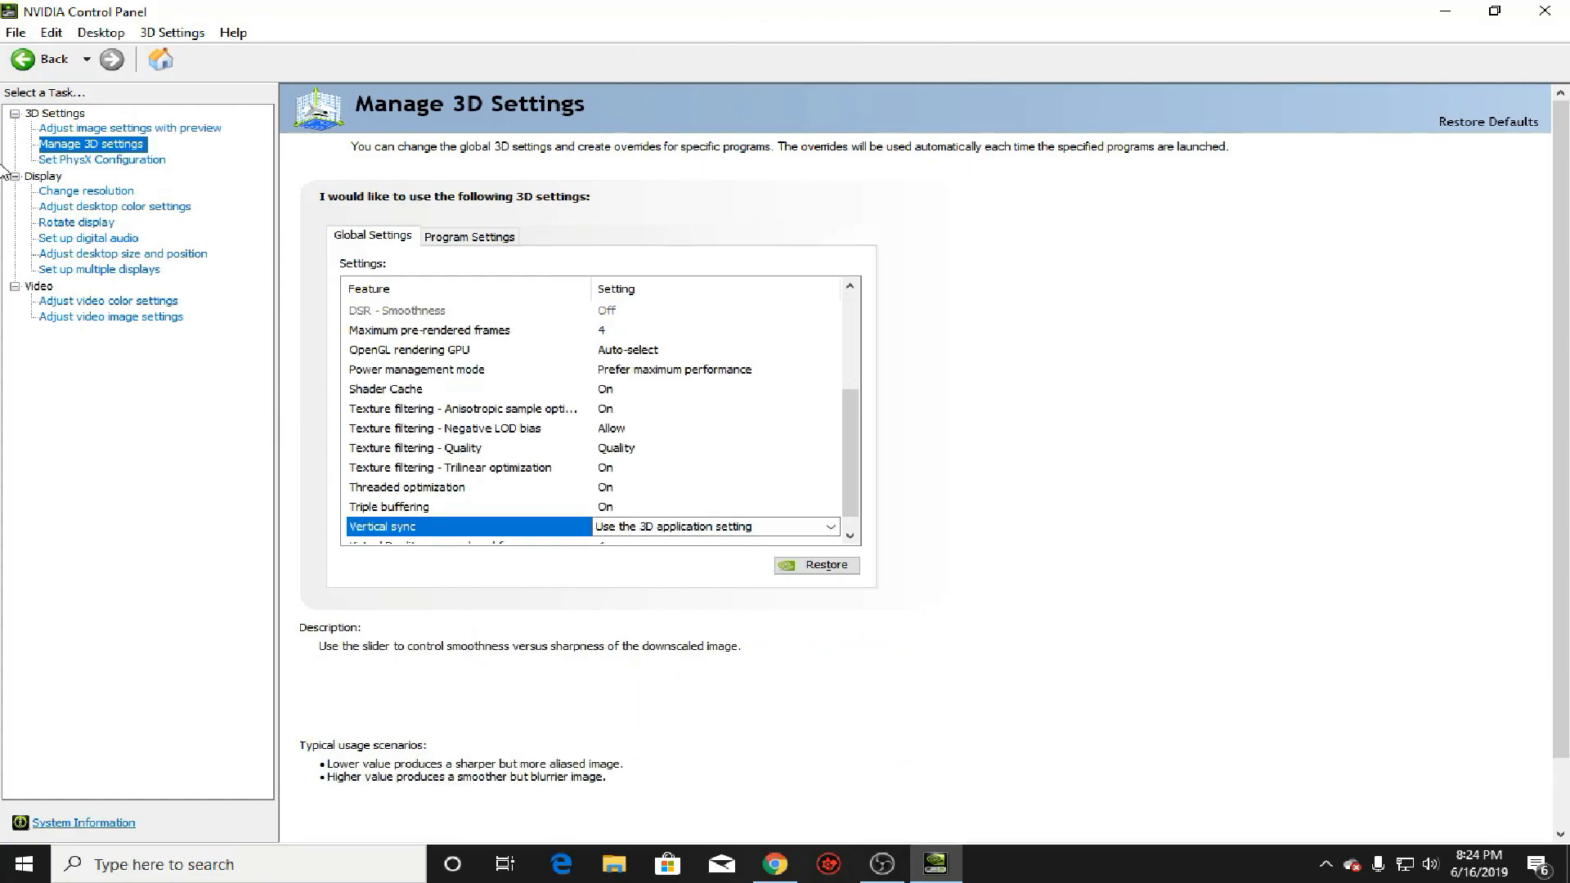
left_click(59, 191)
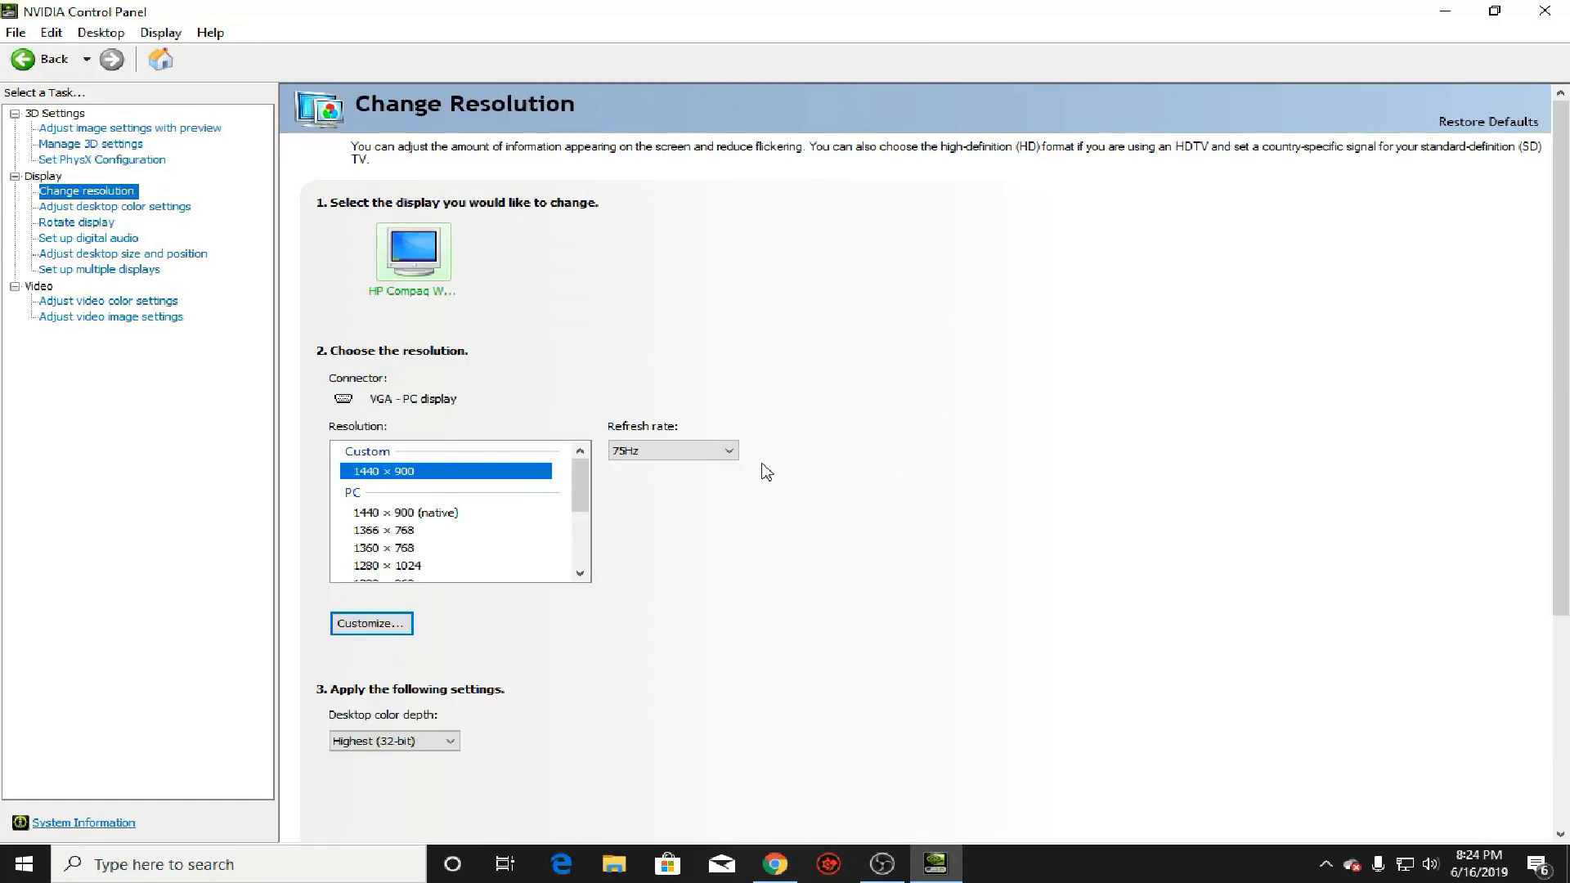
Confirm the refresh rate stays at 75Hz and open the Customize resolutions dialog.
left_click(654, 455)
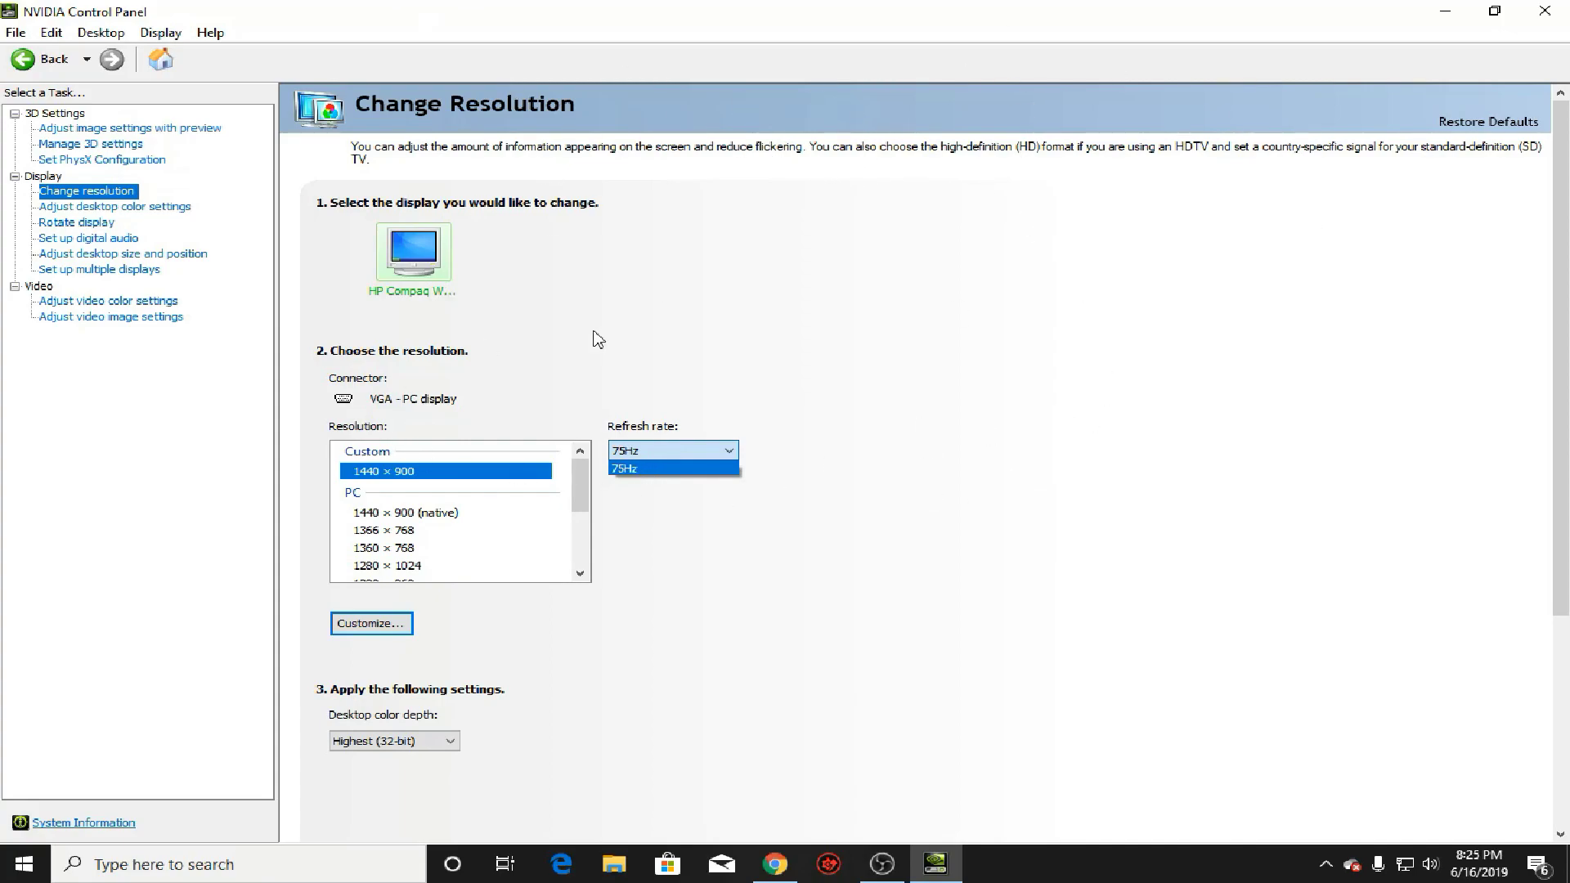
left_click(1089, 451)
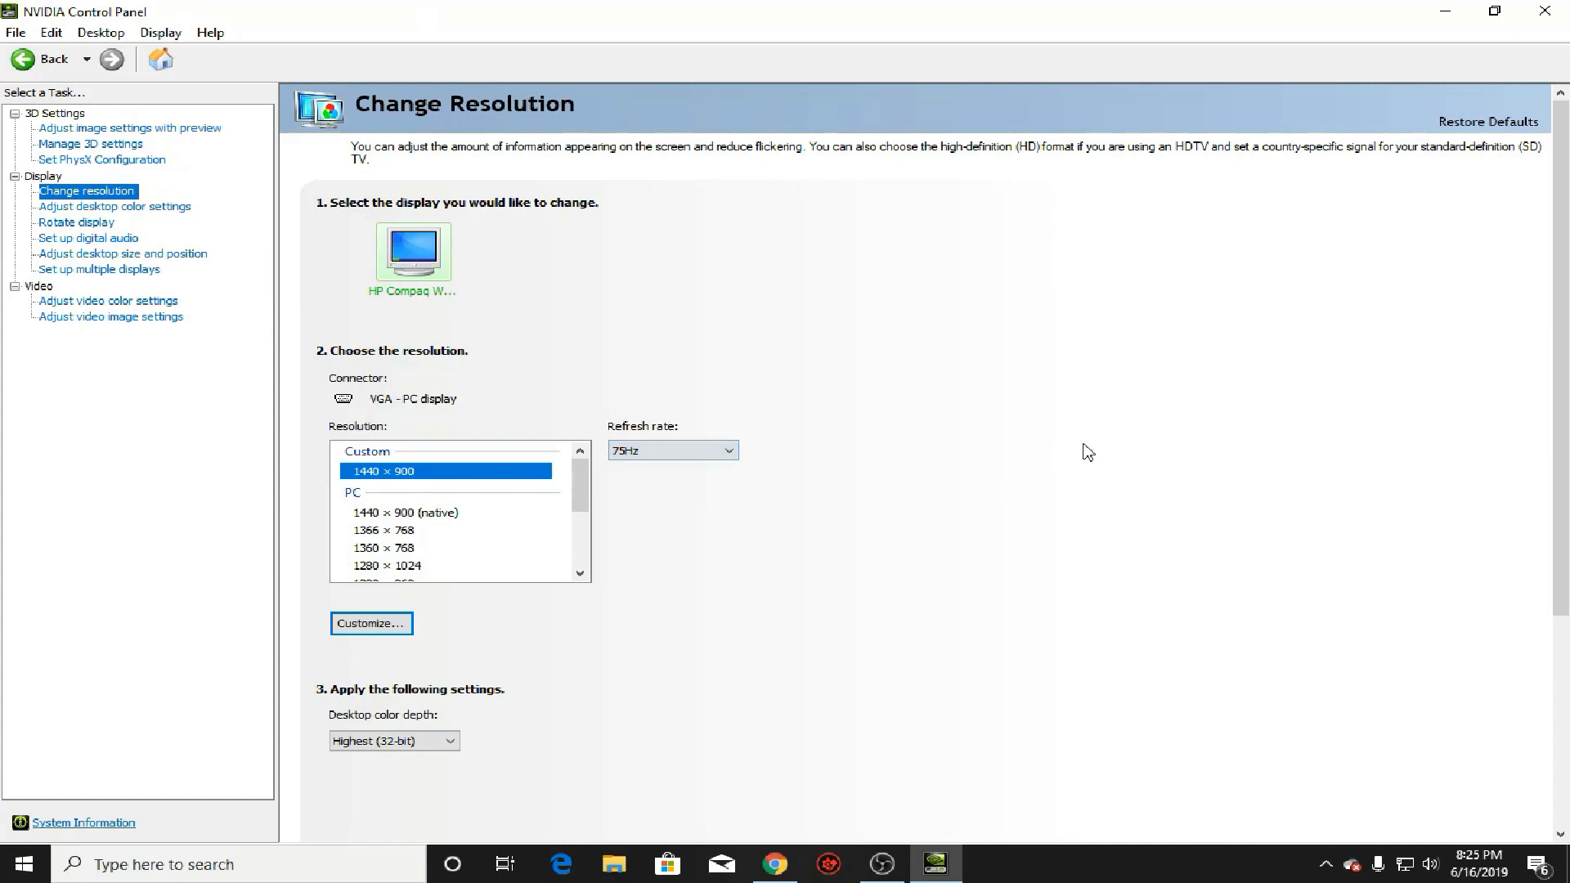
left_click(392, 626)
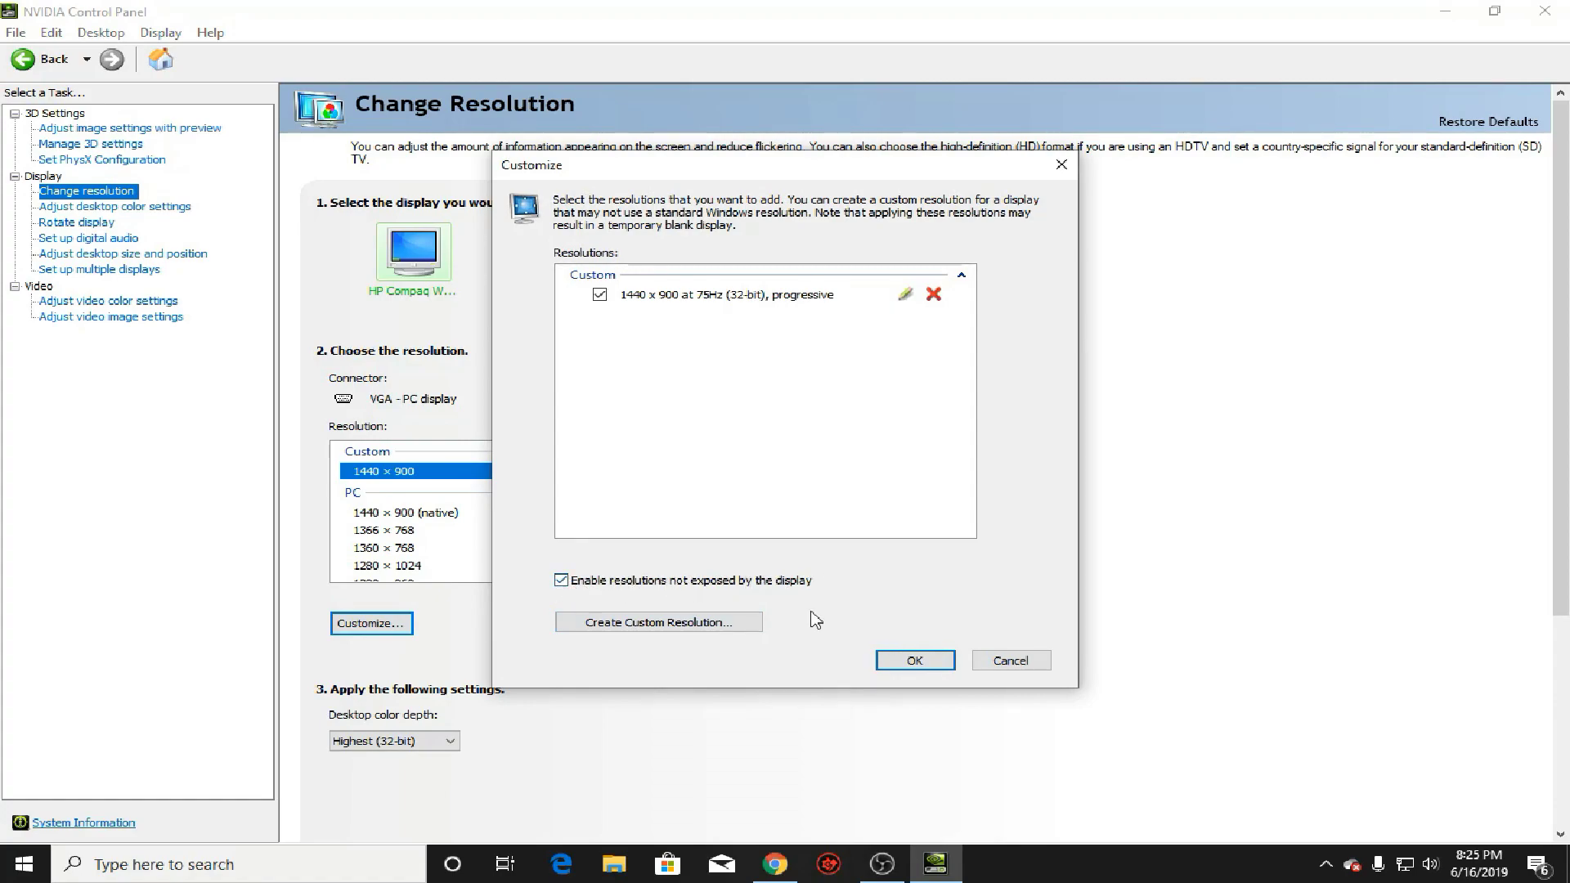
Review the 1440 x 900, 75 Hz custom resolution values, then cancel without saving.
left_click(740, 634)
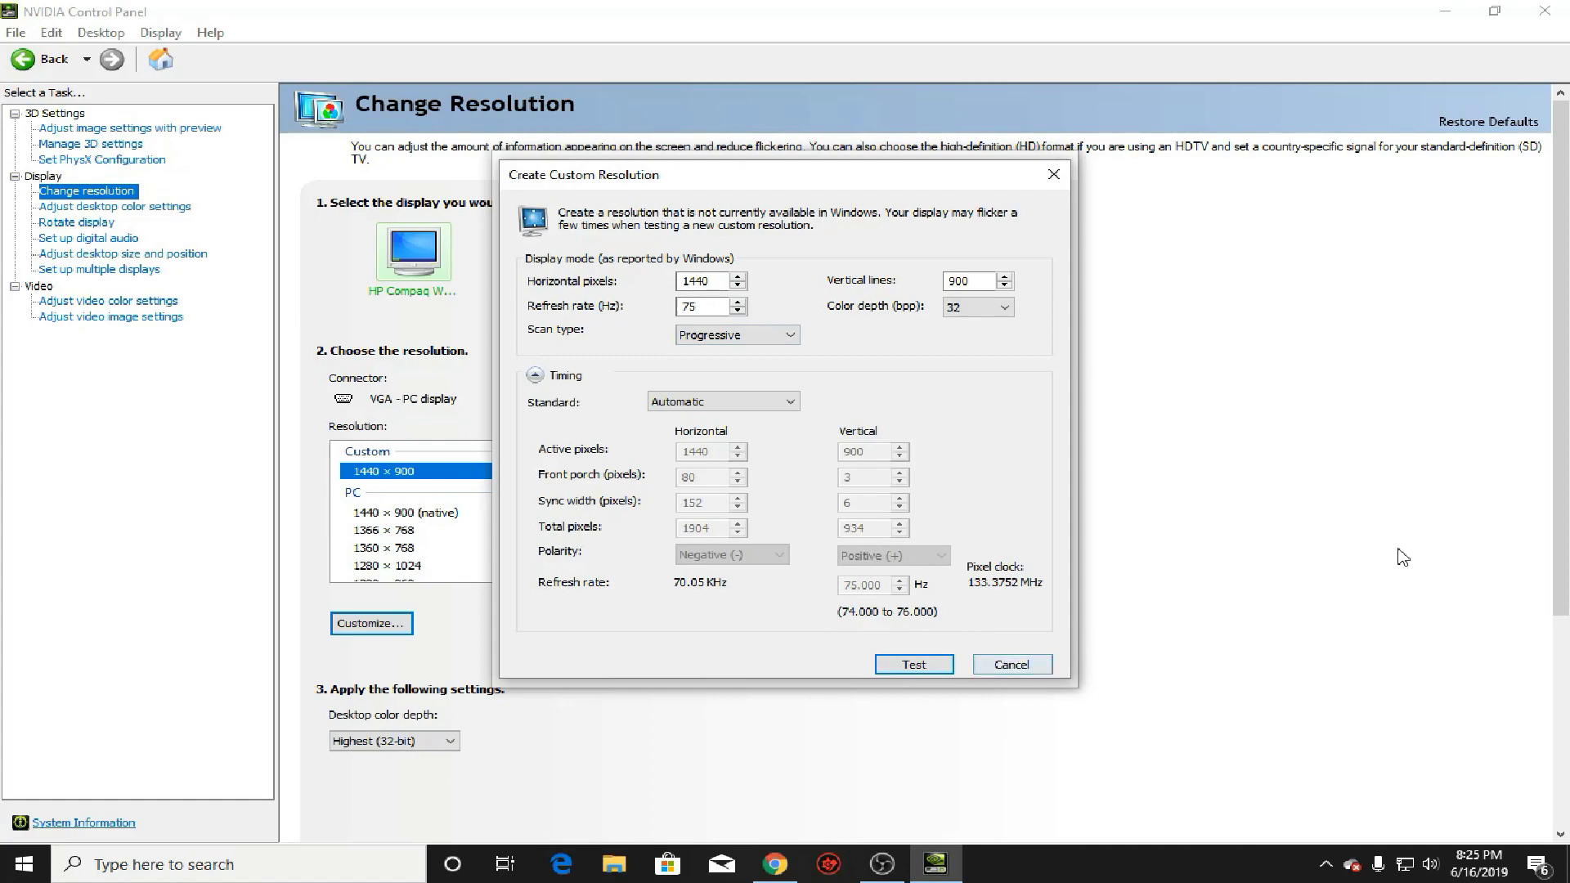
left_click(1048, 668)
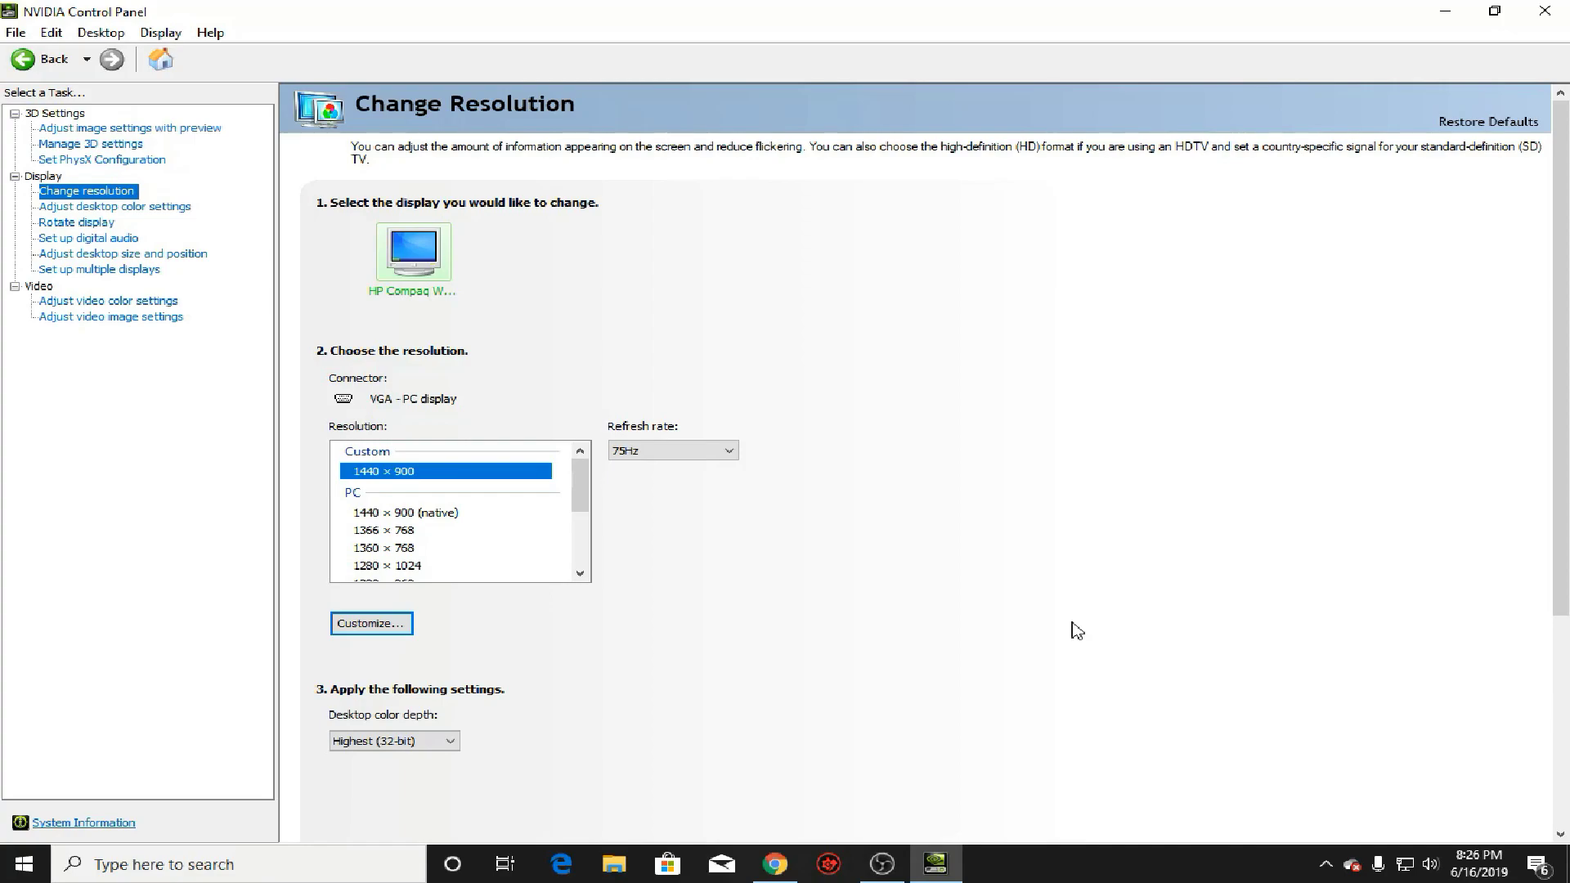
Confirm 75Hz is the only refresh rate and return to Manage 3D settings.
left_click(704, 451)
left_click(705, 452)
left_click(137, 154)
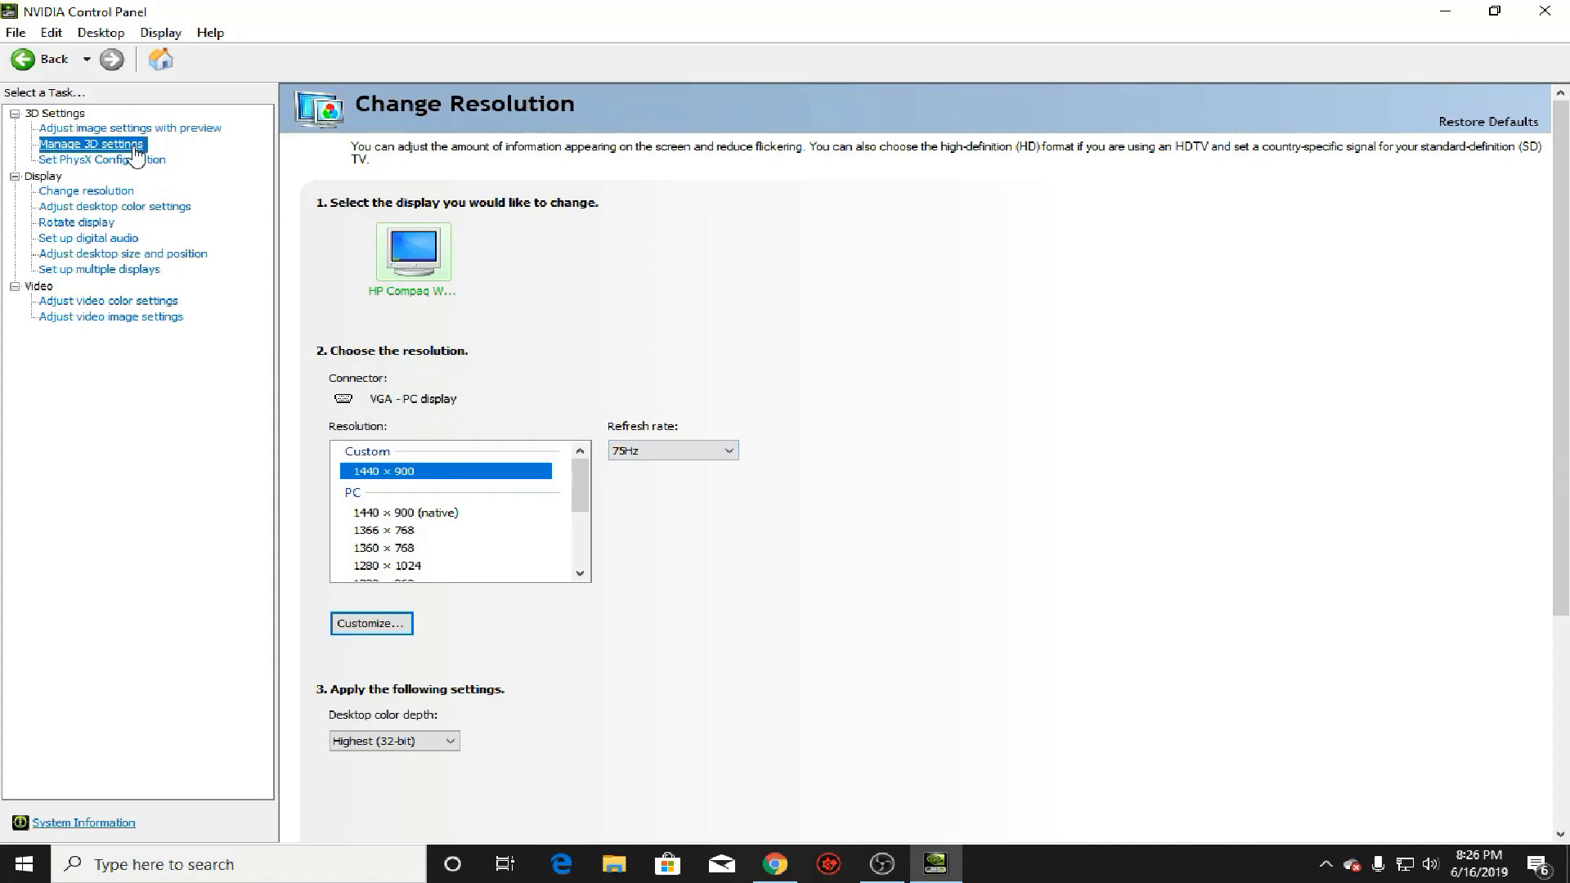